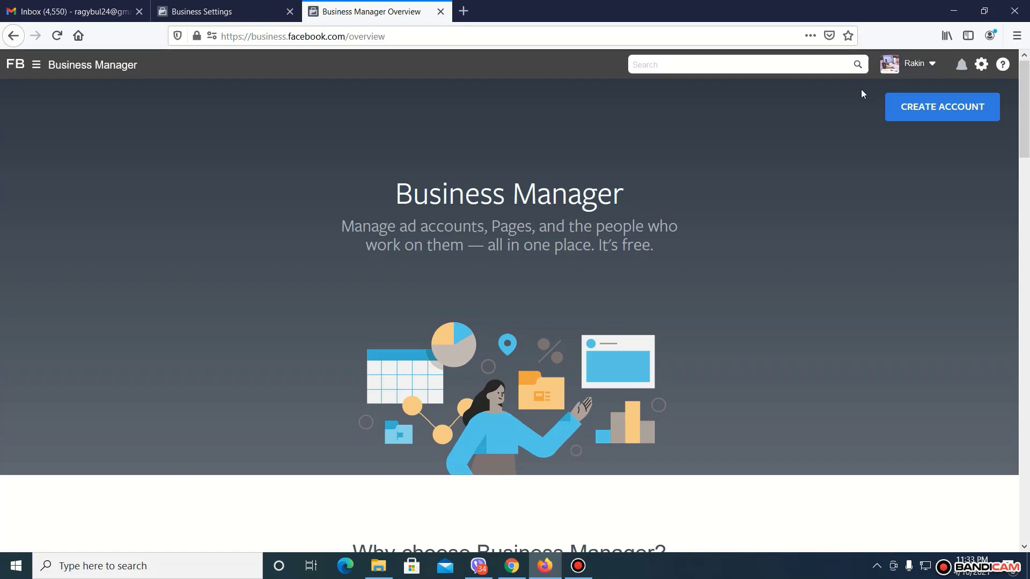
Step: Start creating a Business Manager account and review the form's business name, personal name and business email requirements
click(938, 118)
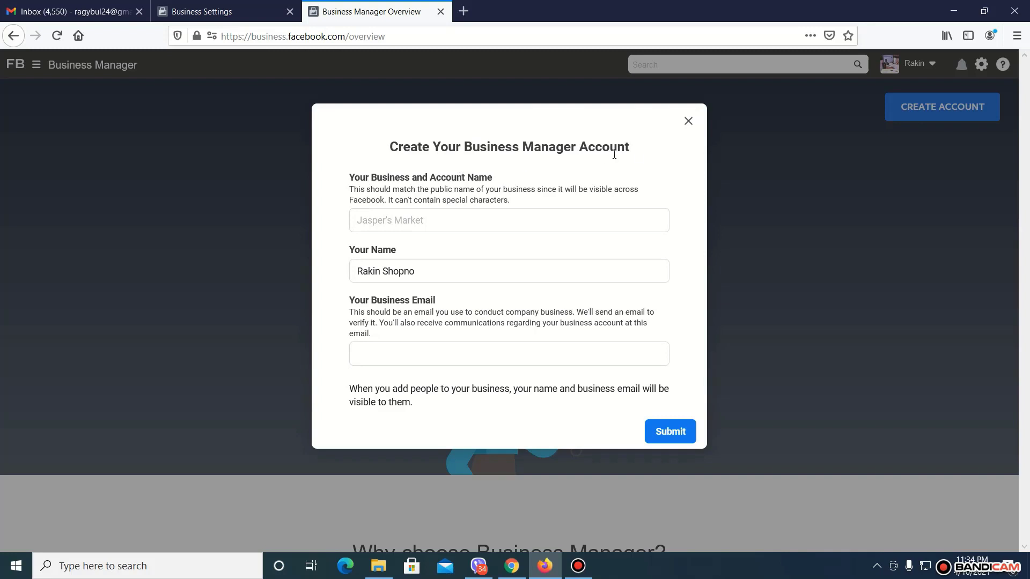
click(390, 221)
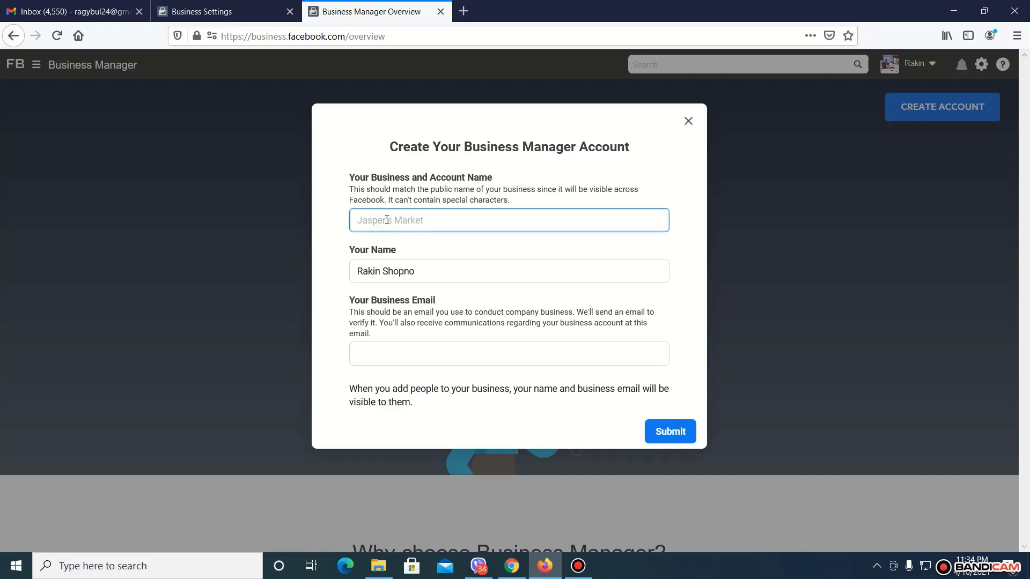
drag(437, 271, 340, 272)
click(382, 355)
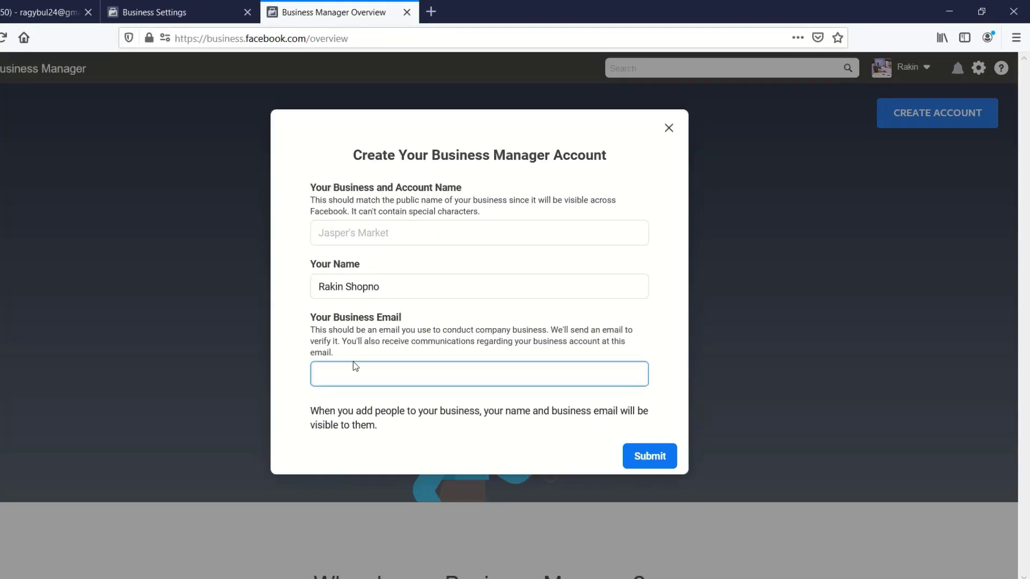
drag(312, 330, 584, 333)
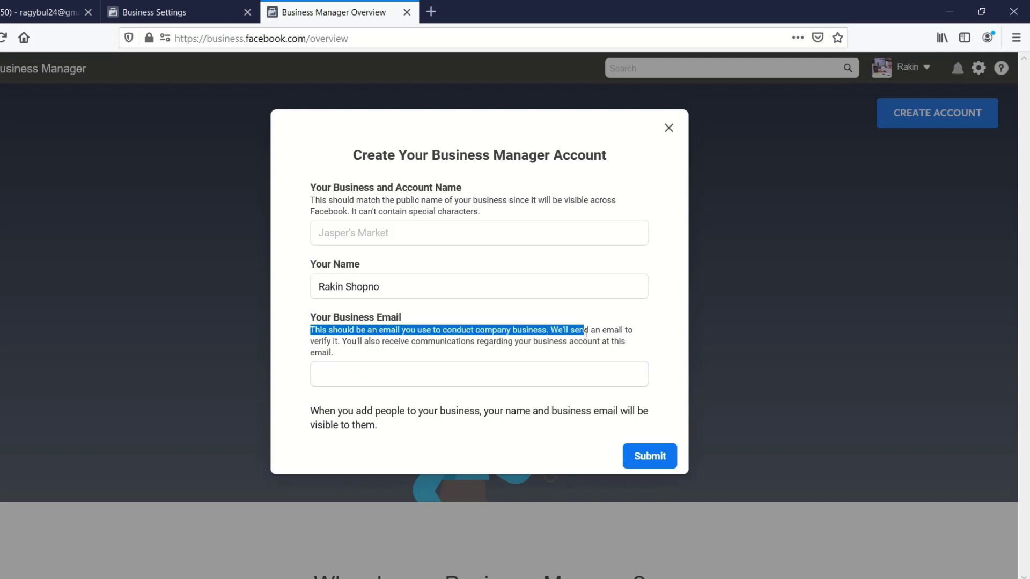
drag(586, 333, 626, 356)
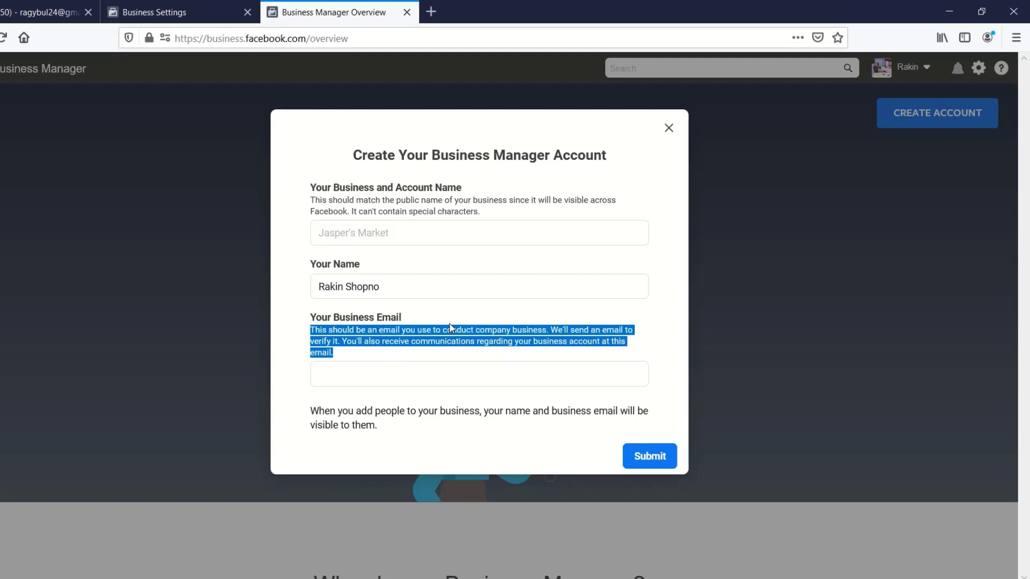
Step: Enter Revons as the business and account name, fill in the business email, and submit the new account
click(373, 233)
text(Revons)
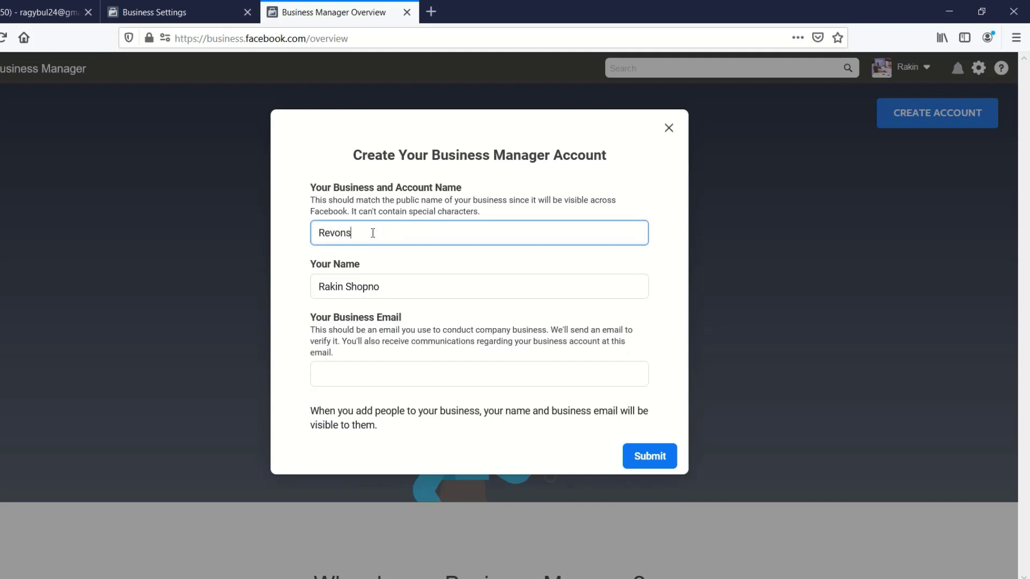
click(407, 378)
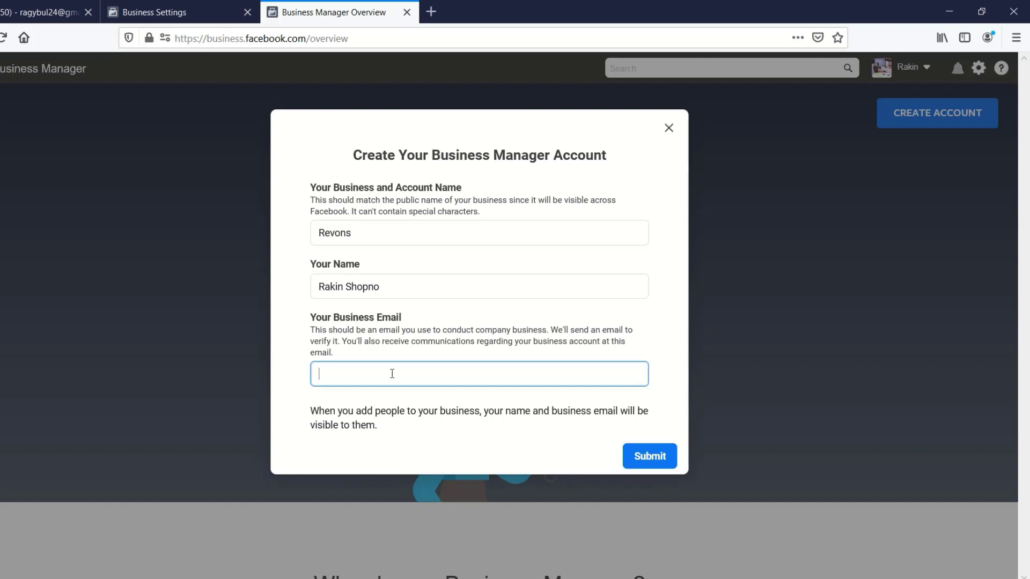
key(ctrl+v)
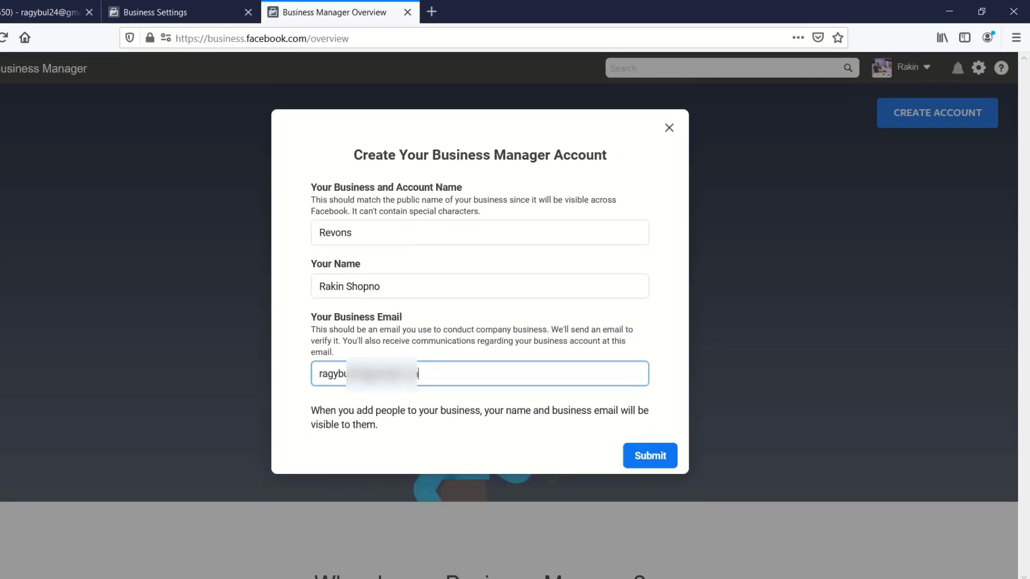
click(650, 460)
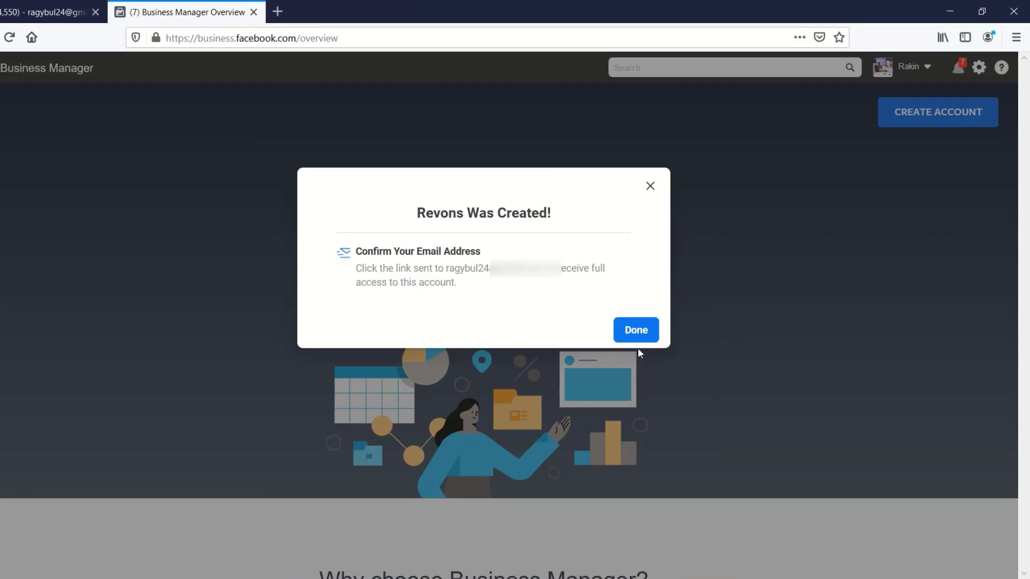
click(643, 337)
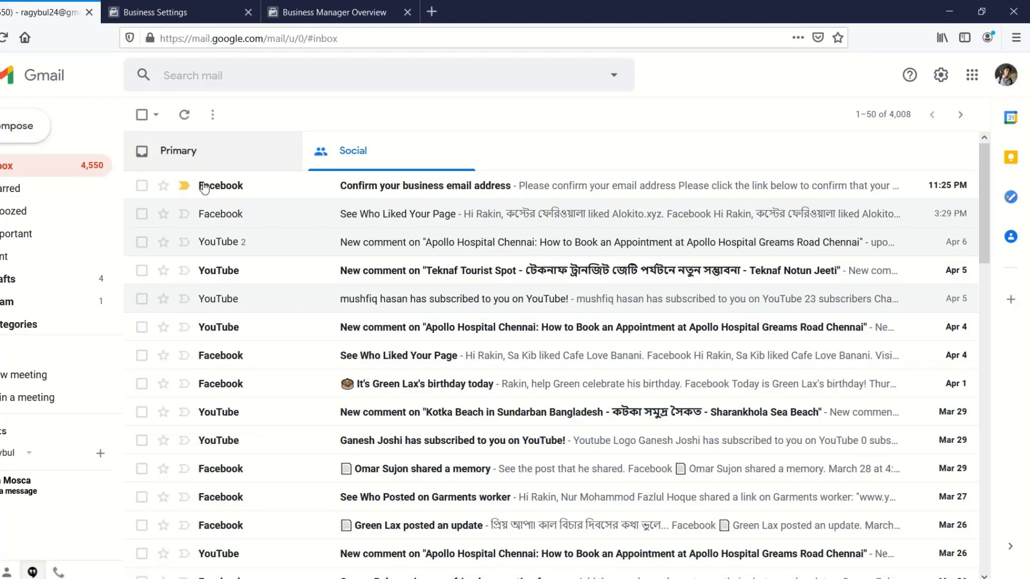
Step: In Gmail, open Facebook's "Confirm your business email address" message and confirm the business email
mouse_move(222, 197)
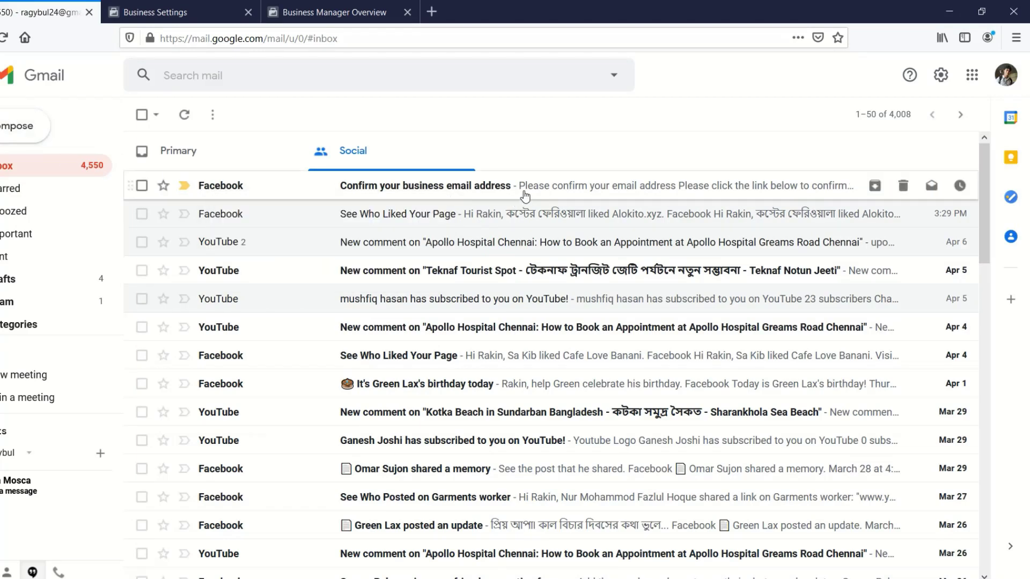
click(496, 192)
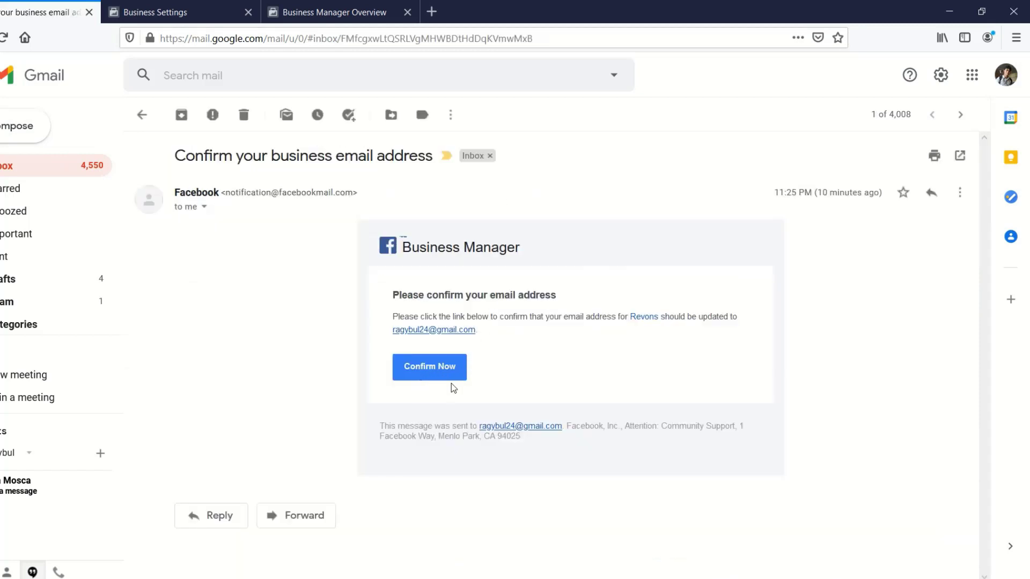
click(431, 375)
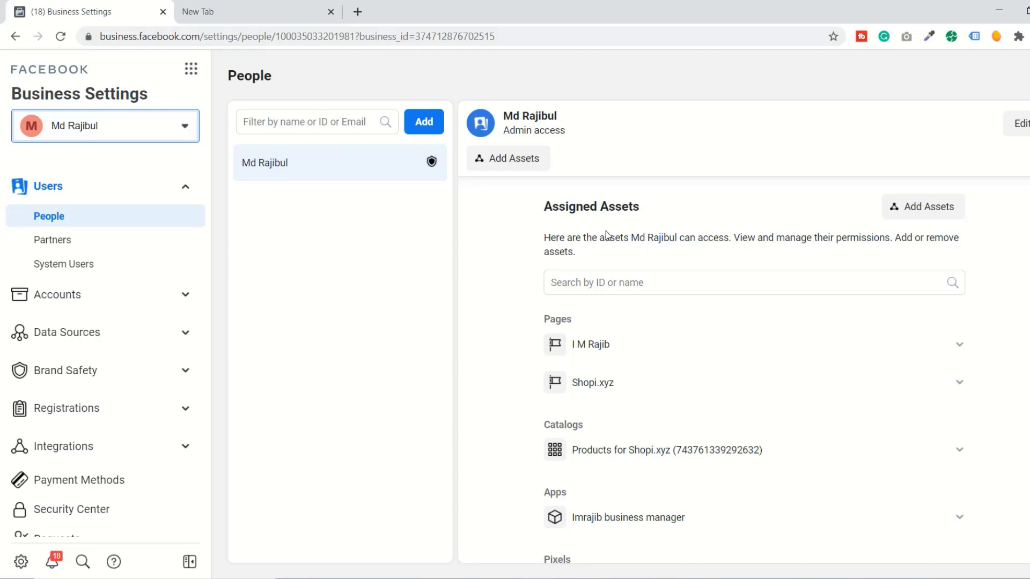
Step: Examine the Users section of Business Settings, including the People list and its filter, and collapse the section
click(185, 189)
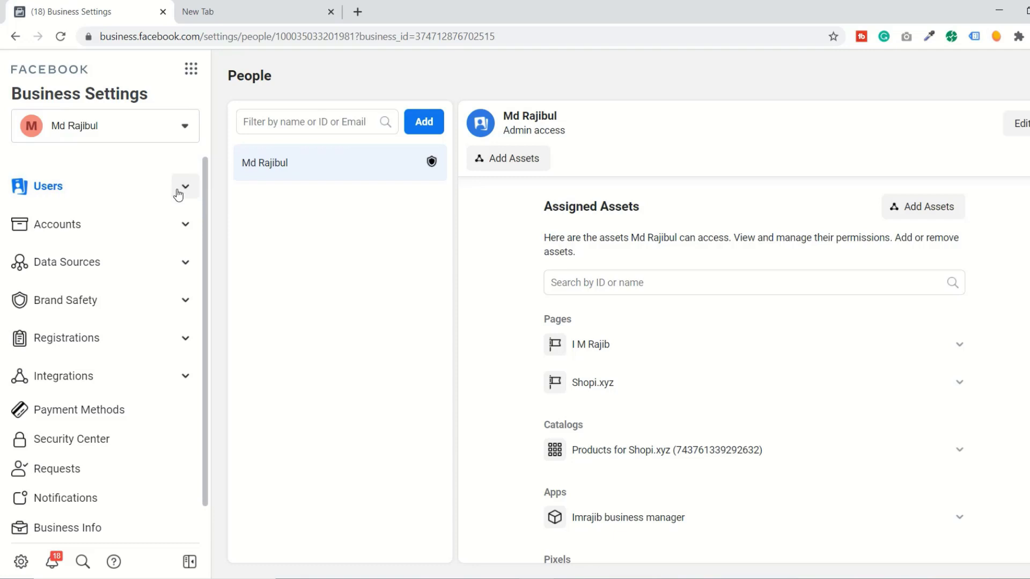
click(184, 189)
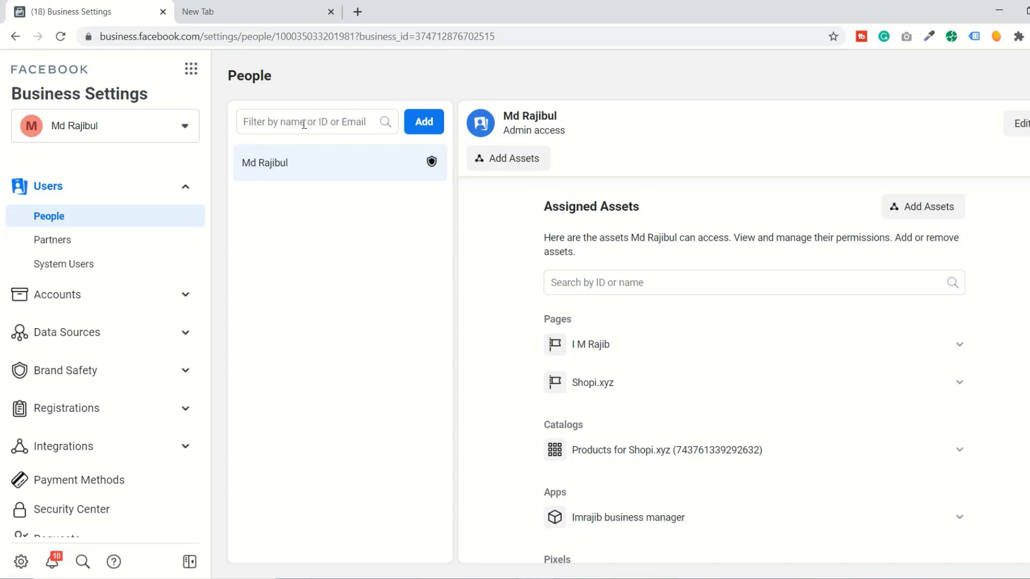
click(330, 122)
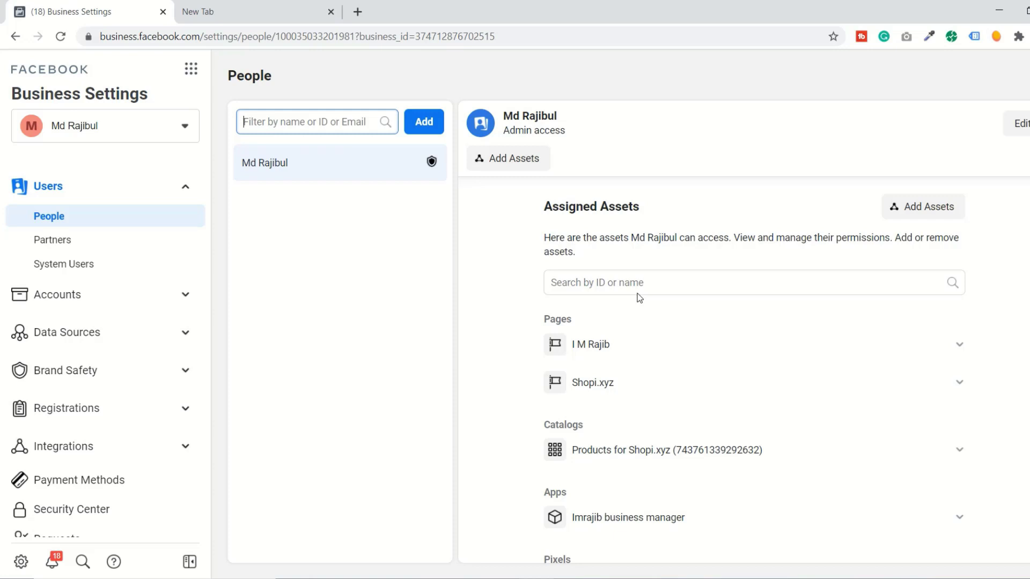
click(185, 189)
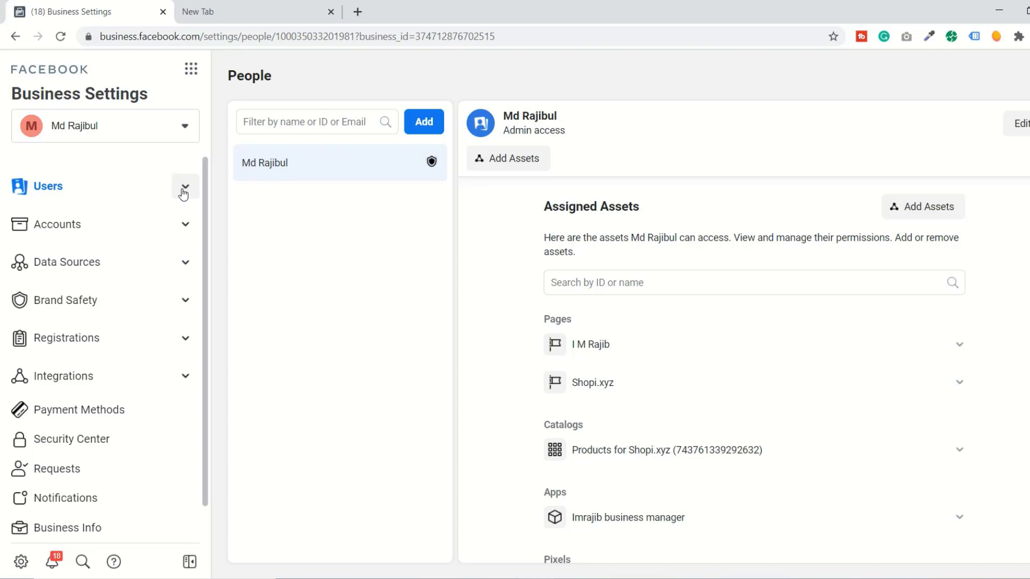
Step: Open the Pages settings under Accounts and examine the options for adding, requesting access to, or creating a page
click(185, 224)
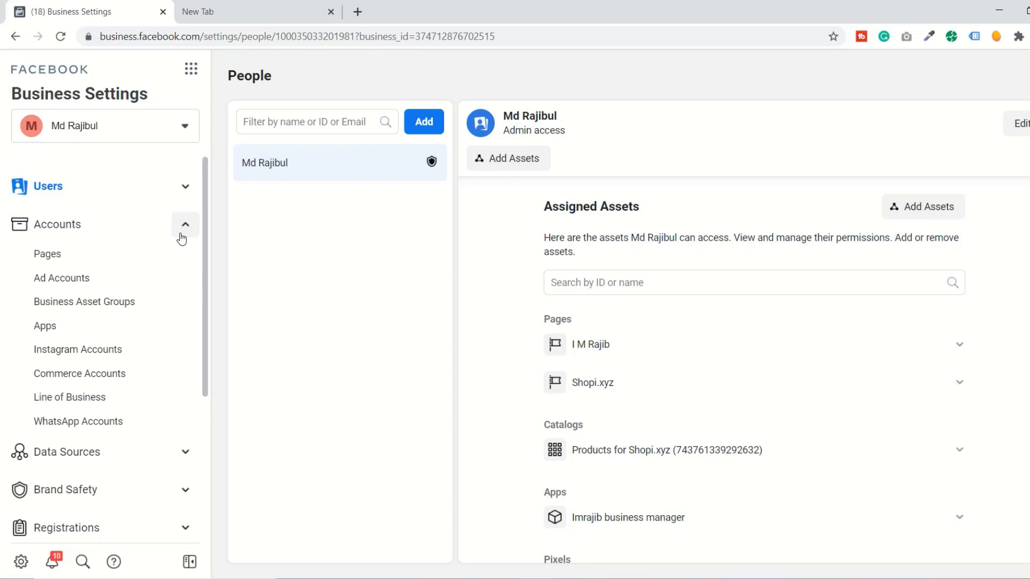
click(45, 263)
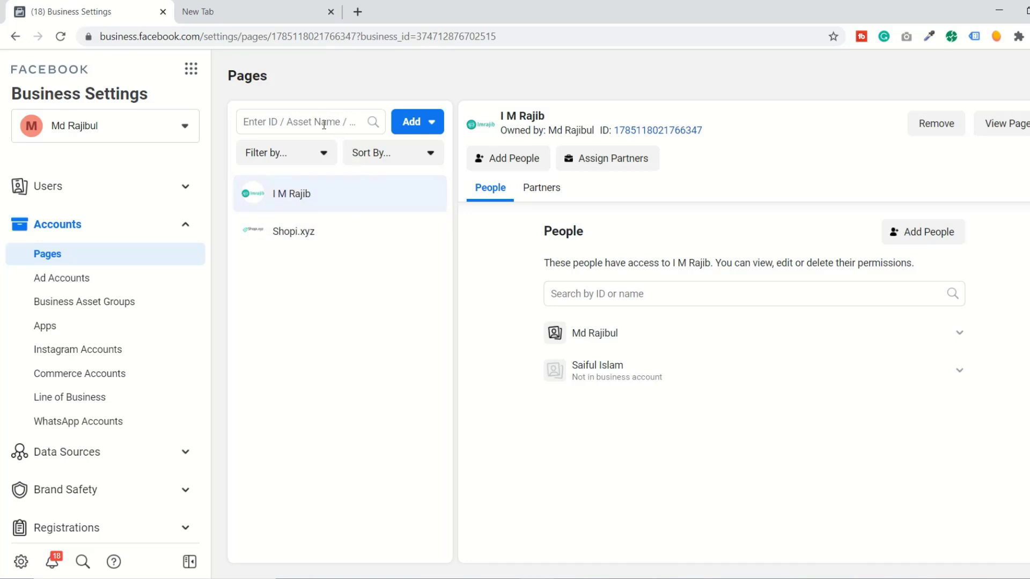
click(418, 128)
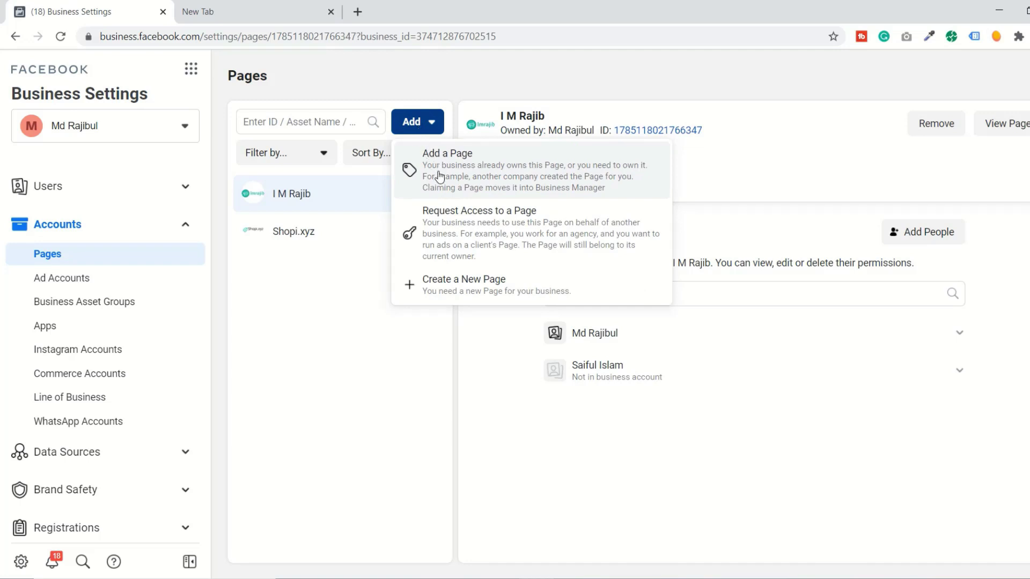
click(495, 183)
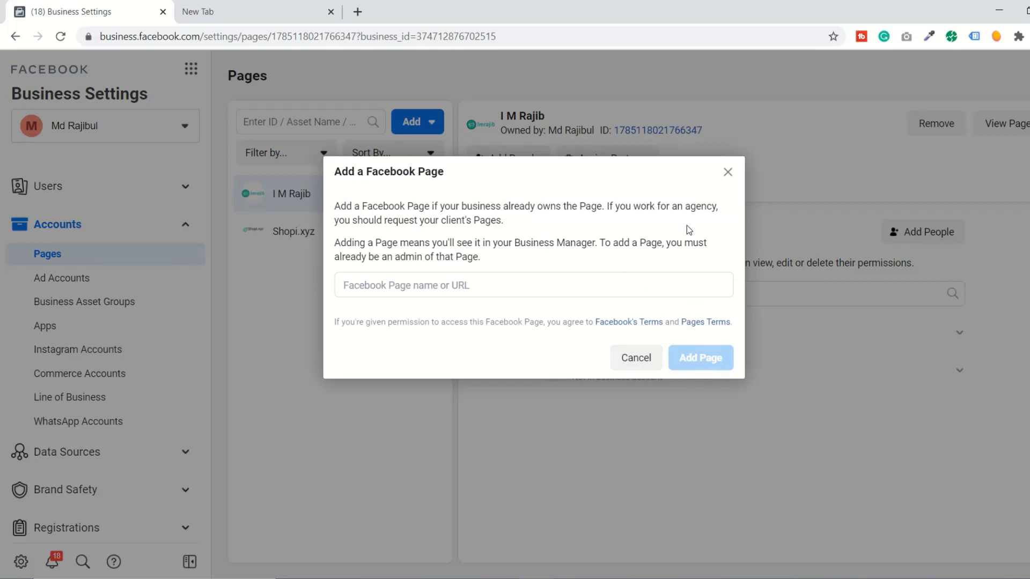
click(727, 175)
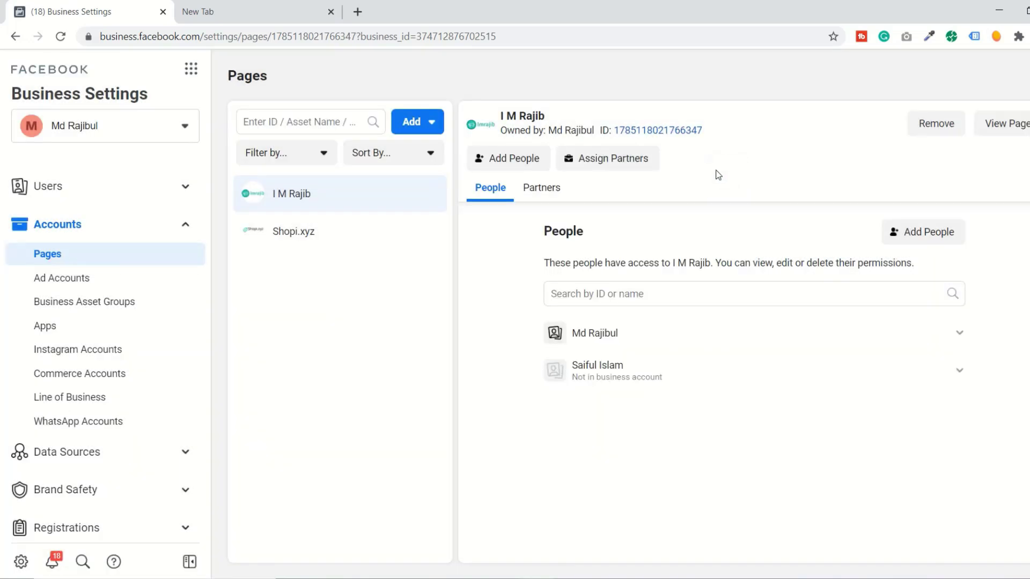
click(419, 124)
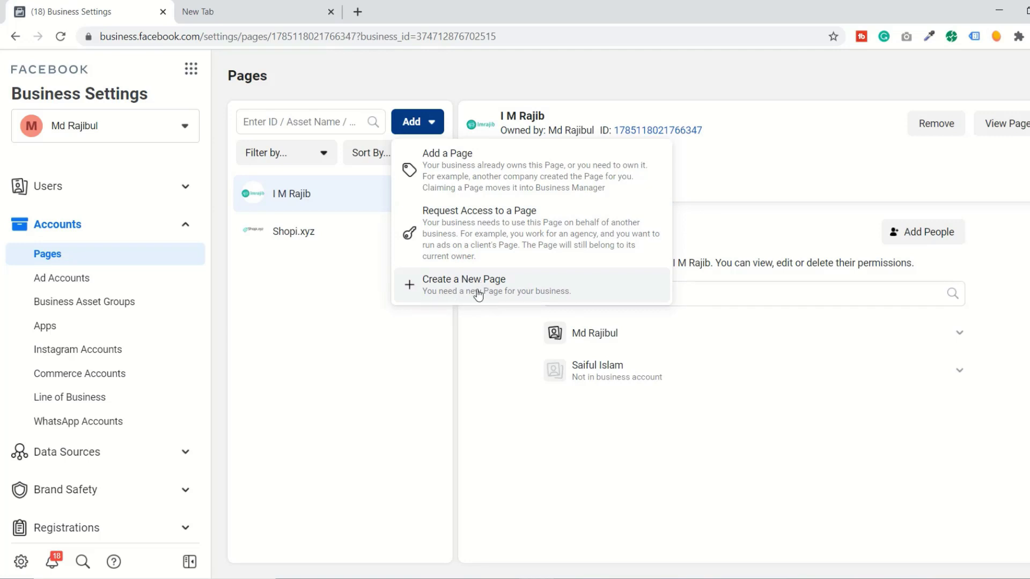
click(423, 341)
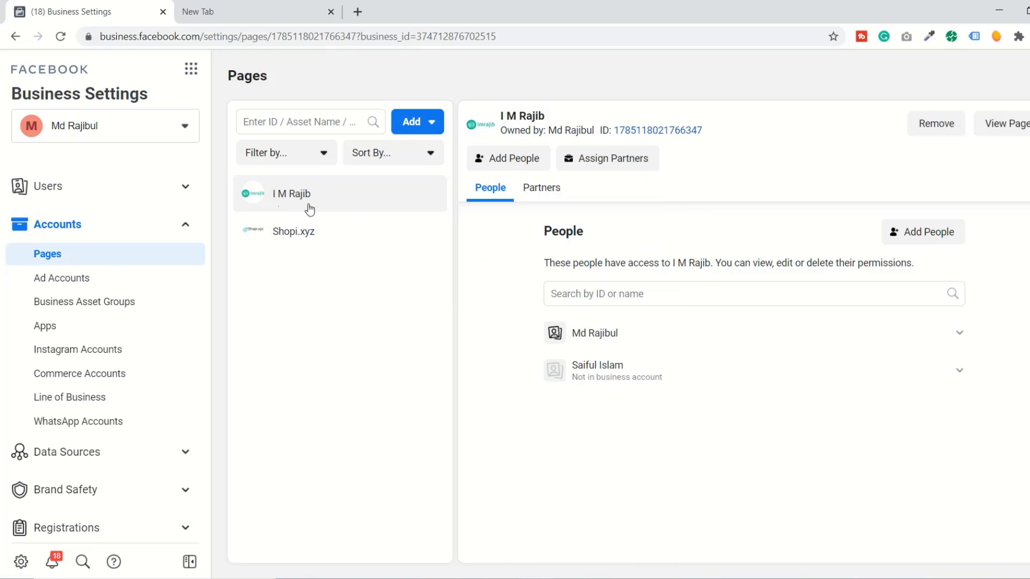
Step: Examine the partial access and full control permissions of the first person assigned to the selected page
mouse_move(584, 344)
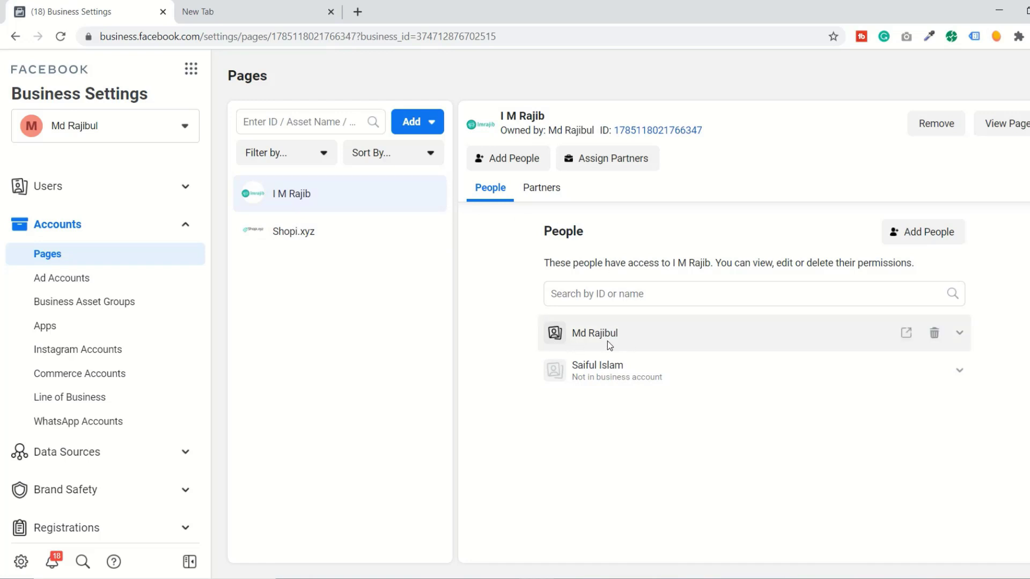
click(960, 337)
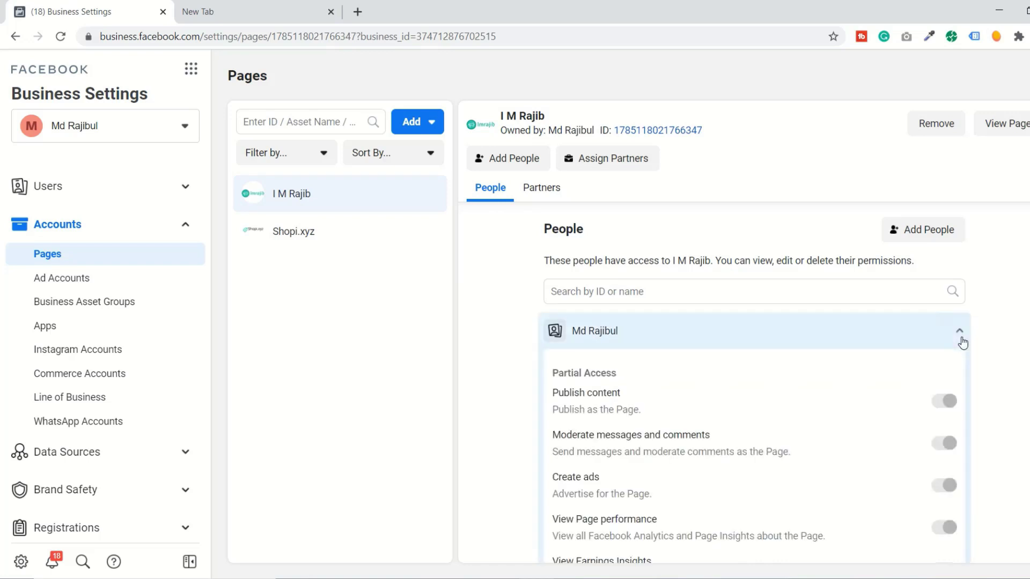
scroll(963, 342, down, 1)
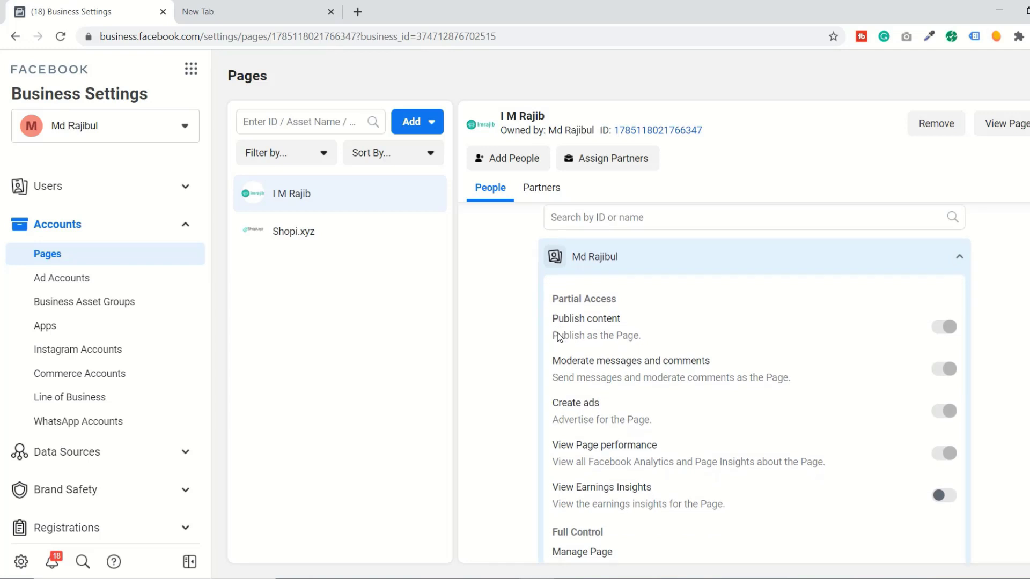
scroll(557, 334, down, 1)
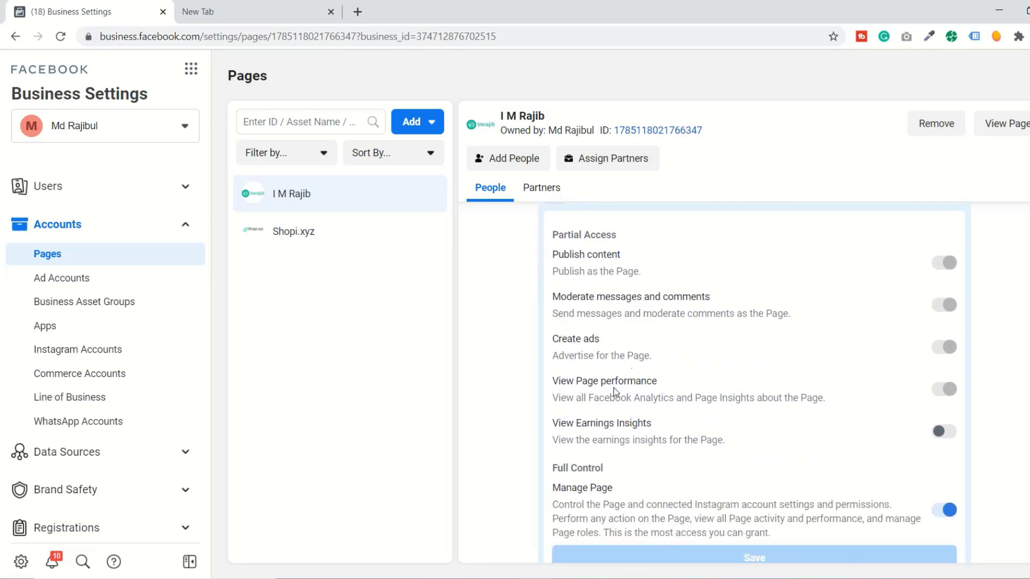
scroll(612, 388, down, 1)
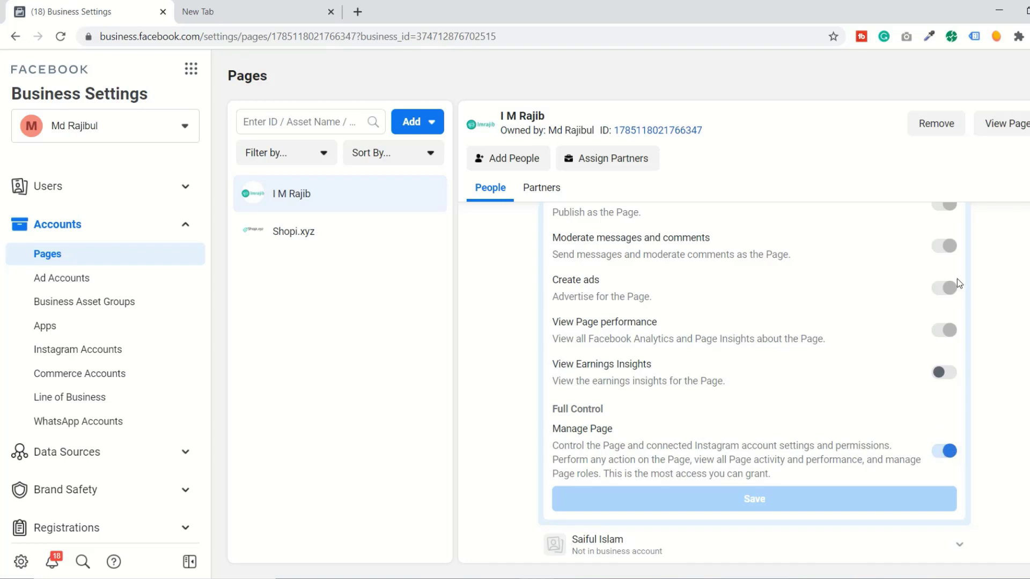
scroll(956, 278, up, 1)
click(958, 204)
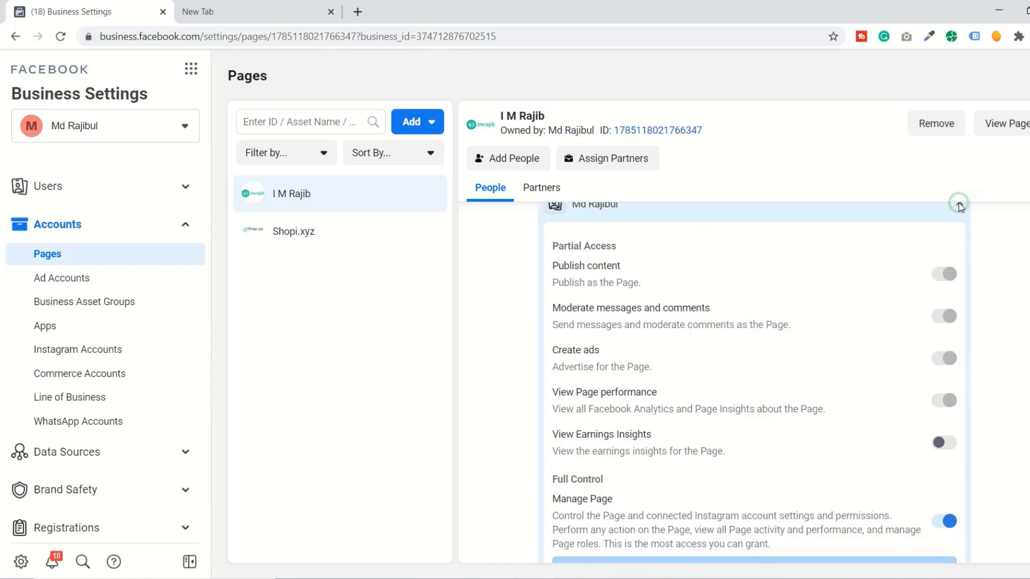
Step: Examine the removal and invitation options for the page member who is not in the business account
click(958, 371)
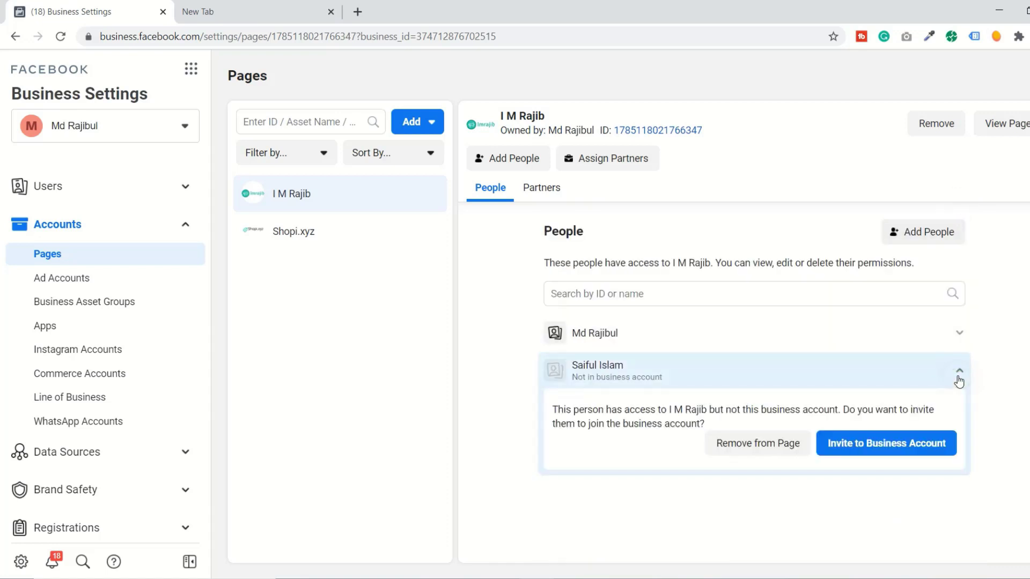
click(959, 379)
click(959, 375)
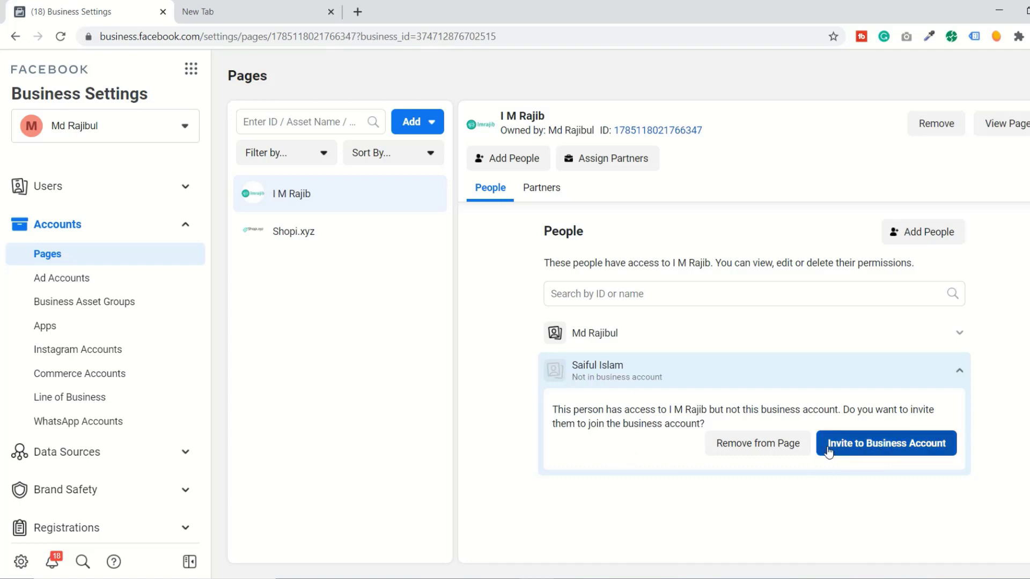
click(959, 371)
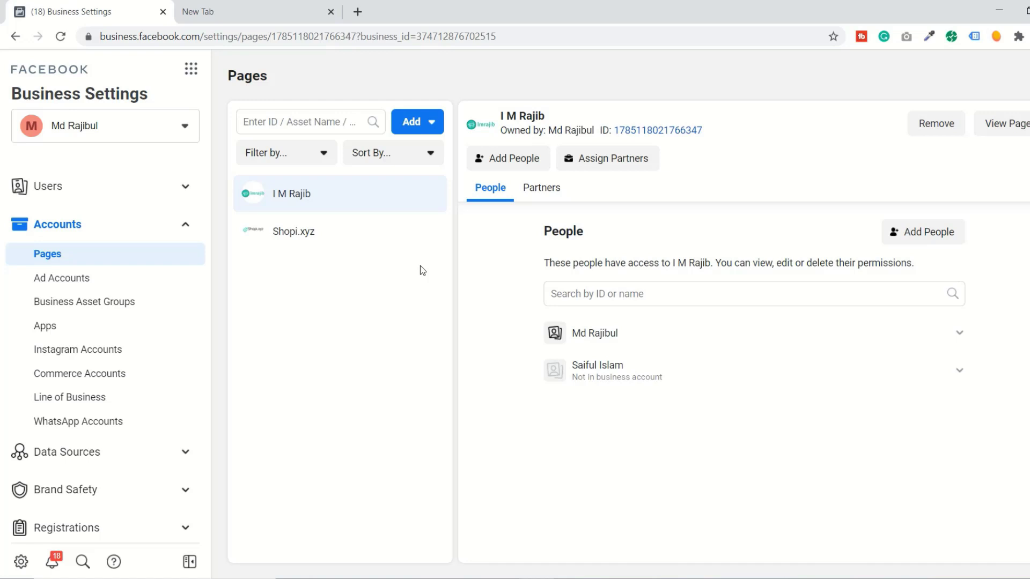
Step: Examine the options for adding an ad account and the Create a New Ad Account form, and cancel without creating one
click(66, 286)
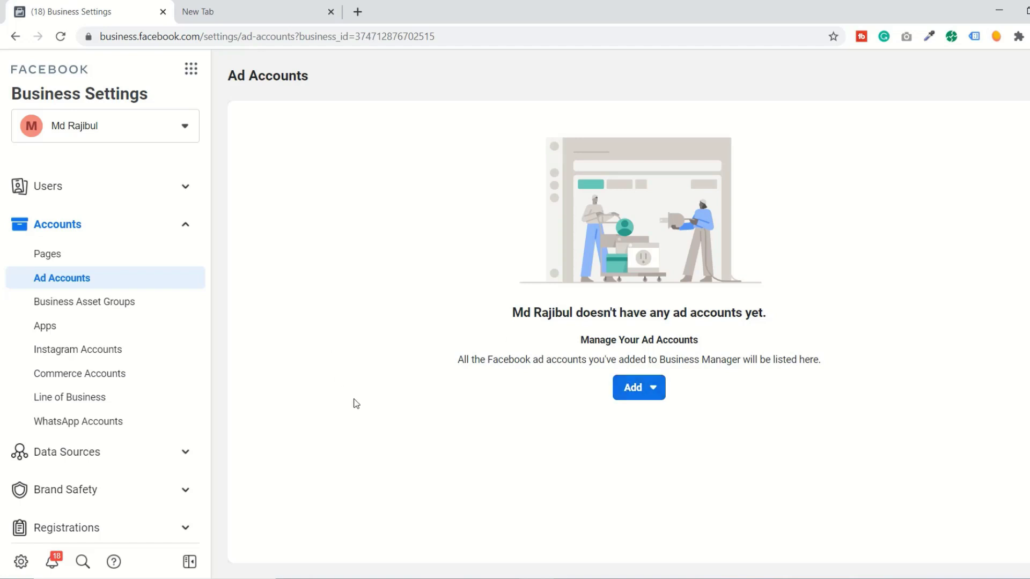
click(656, 400)
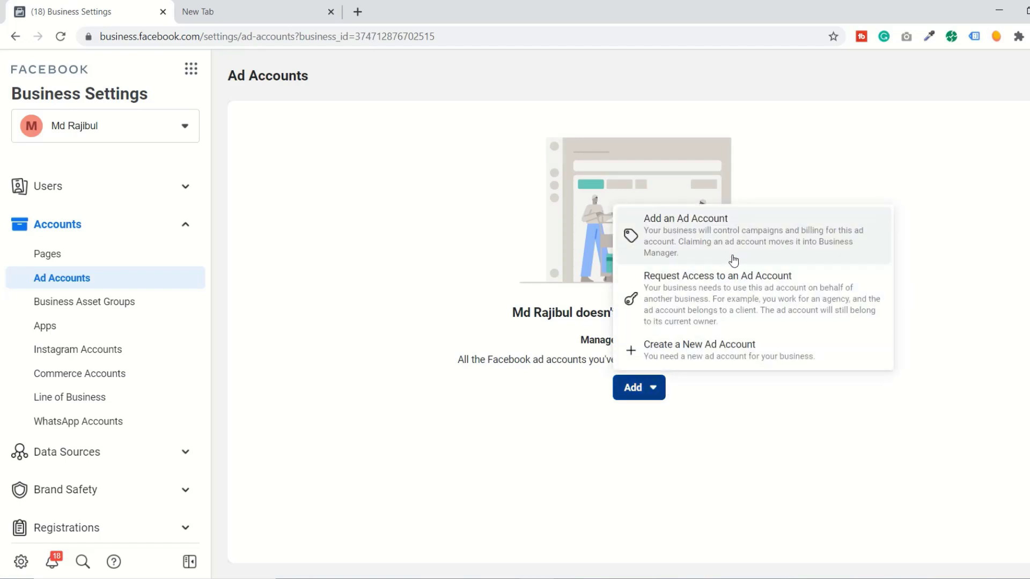
click(744, 359)
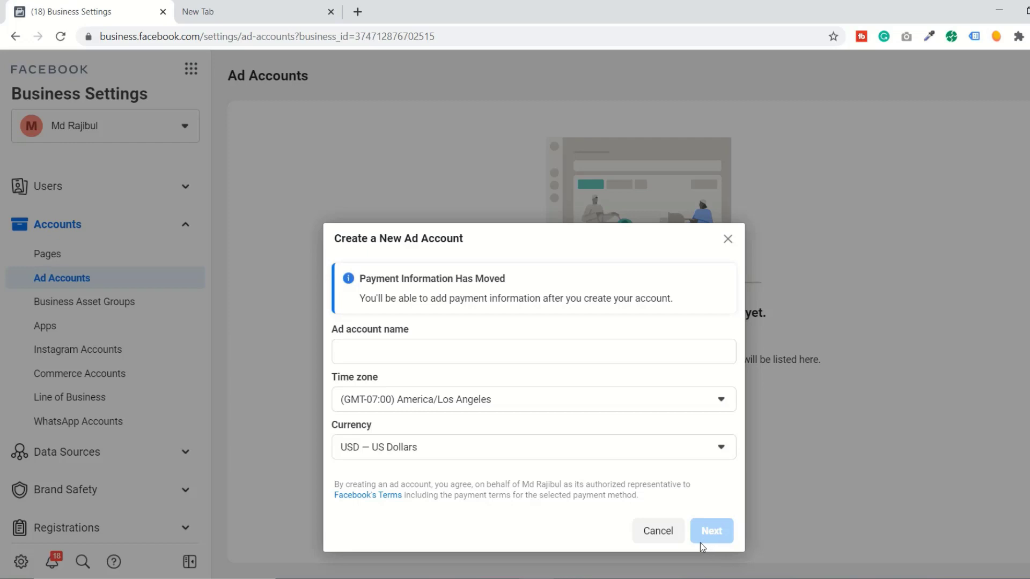
click(664, 535)
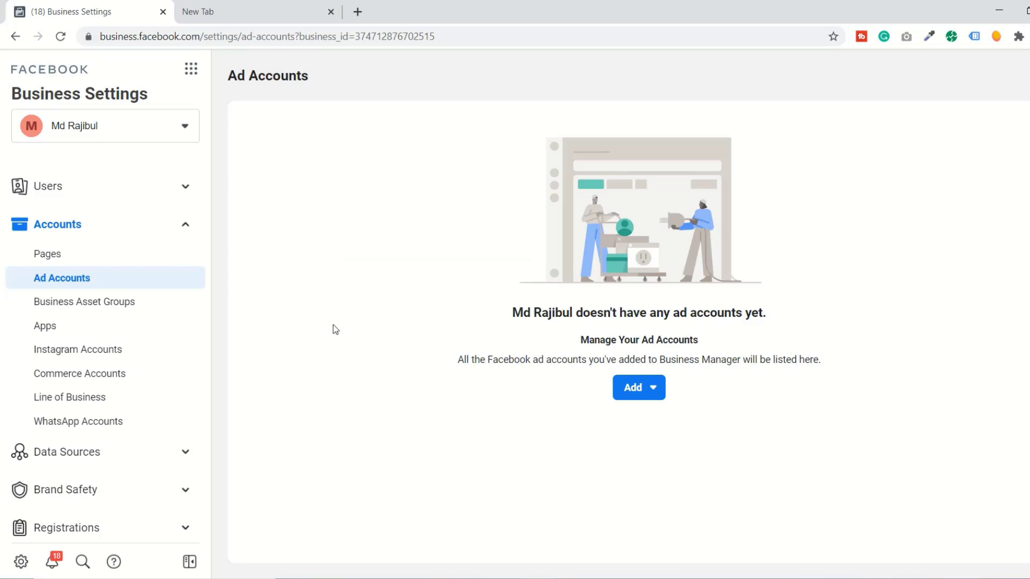
Step: Examine the Apps and Instagram Accounts settings, and collapse the Accounts section
click(52, 332)
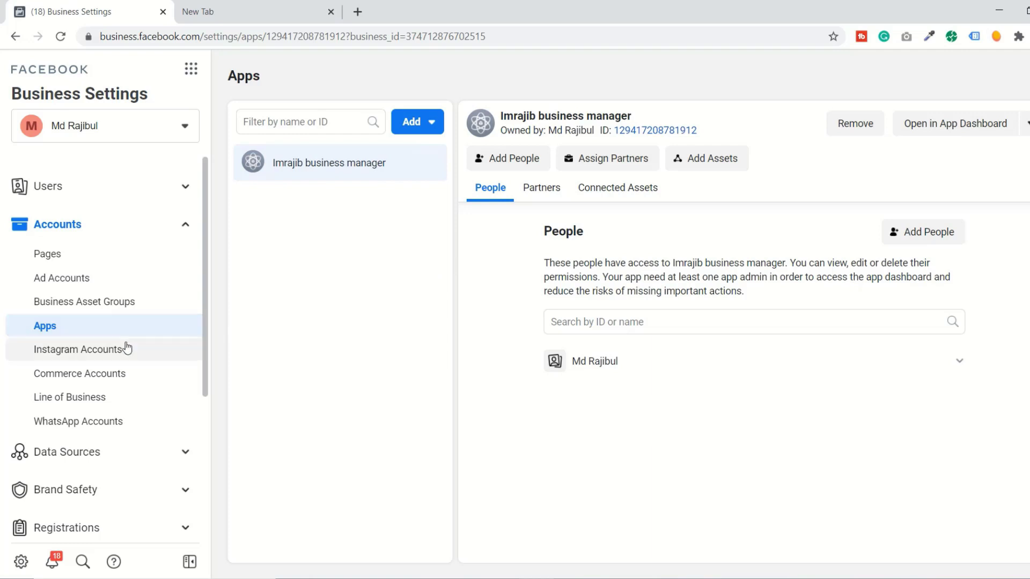
click(97, 357)
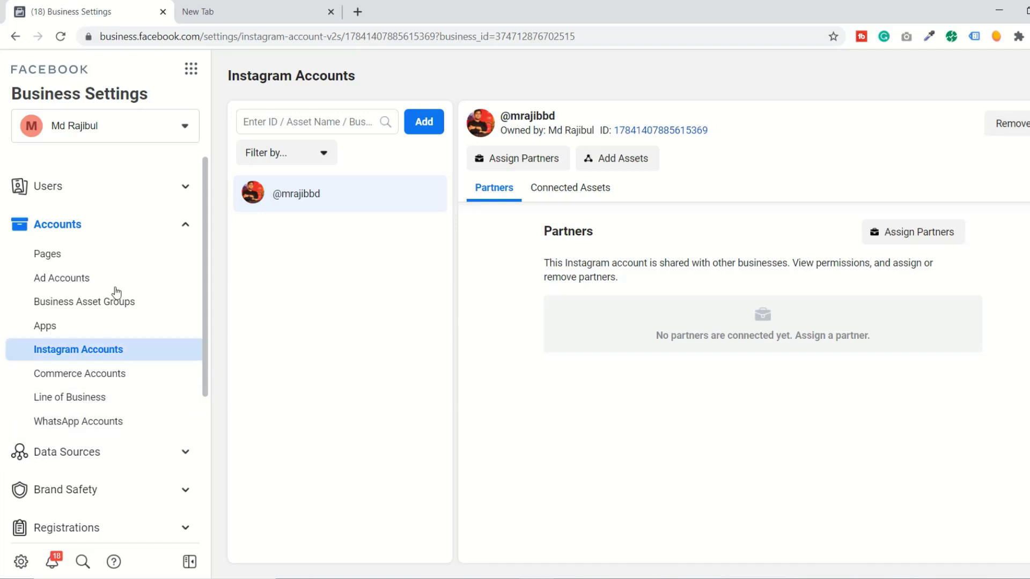
click(185, 224)
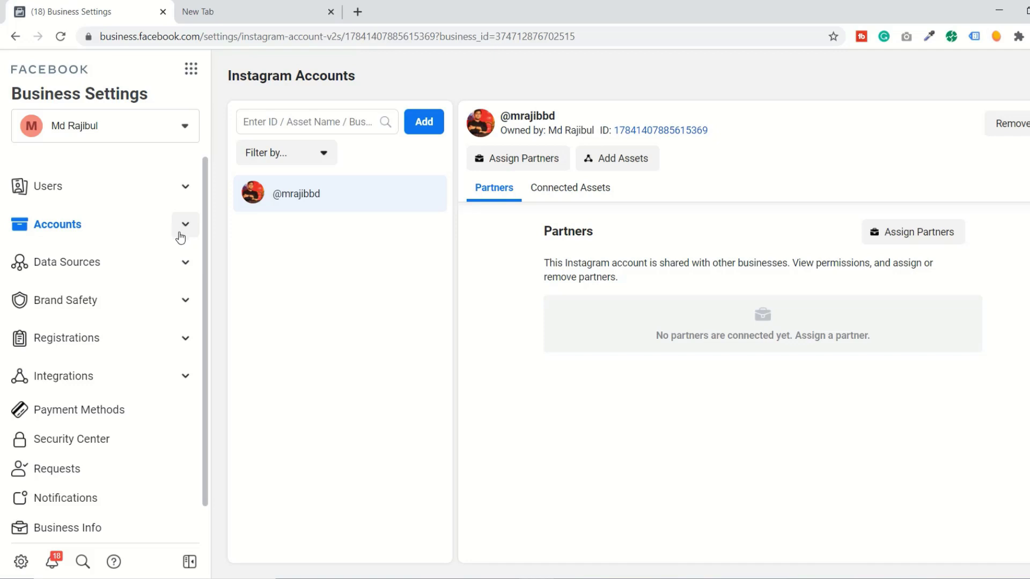
Step: Examine the Catalogs and Pixels settings under Data Sources, and collapse the section
click(182, 272)
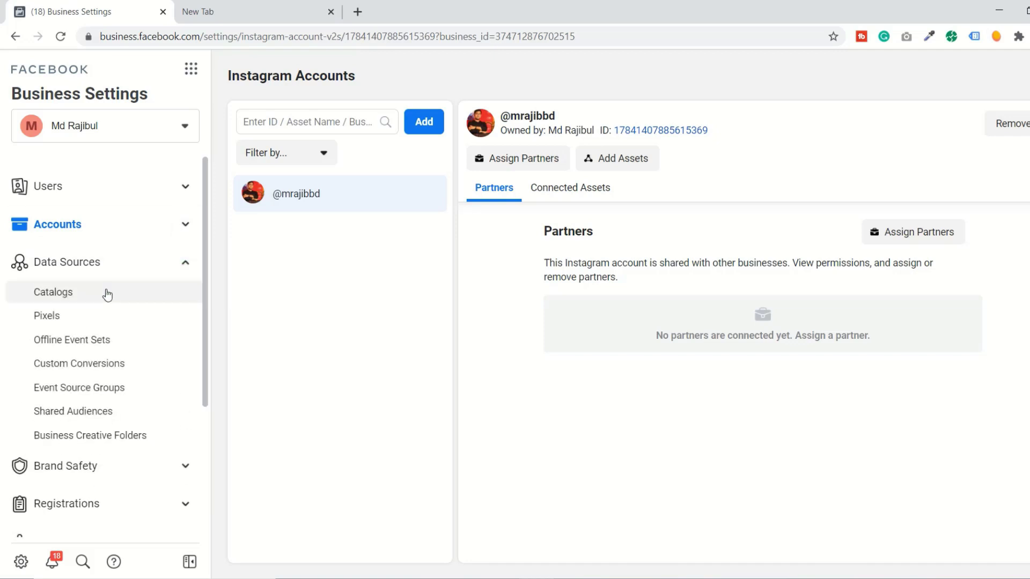
click(56, 297)
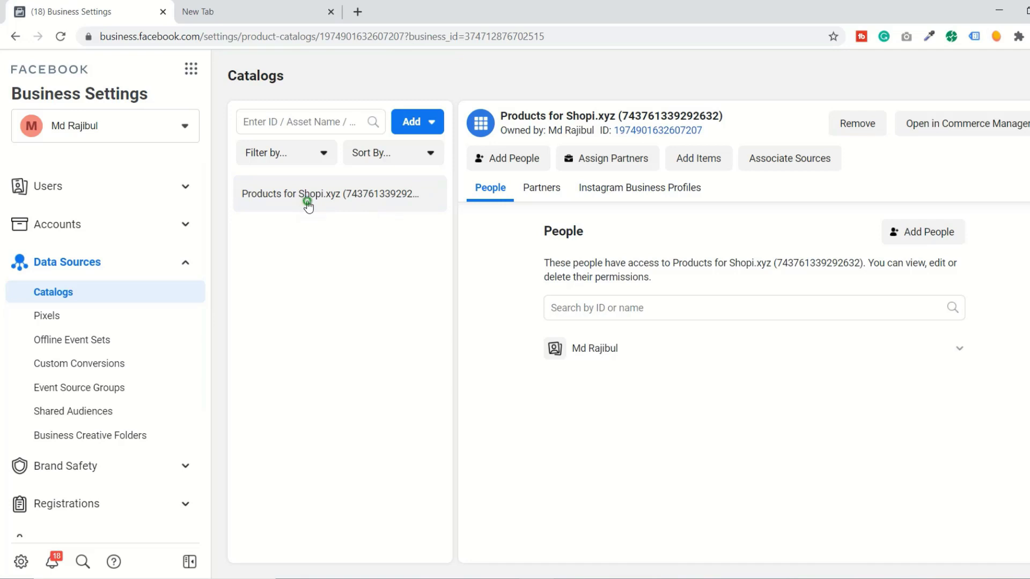
click(50, 321)
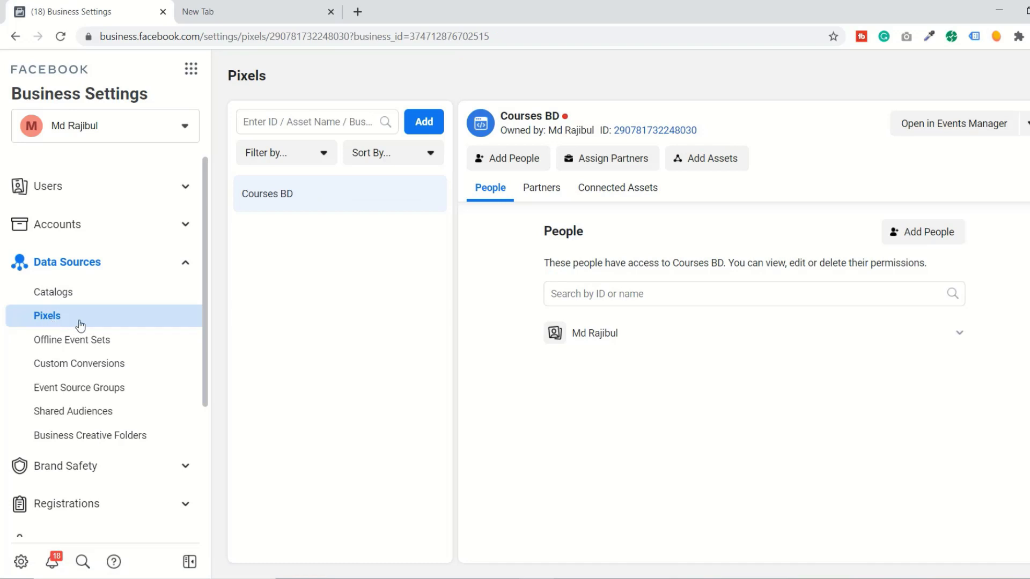
click(30, 326)
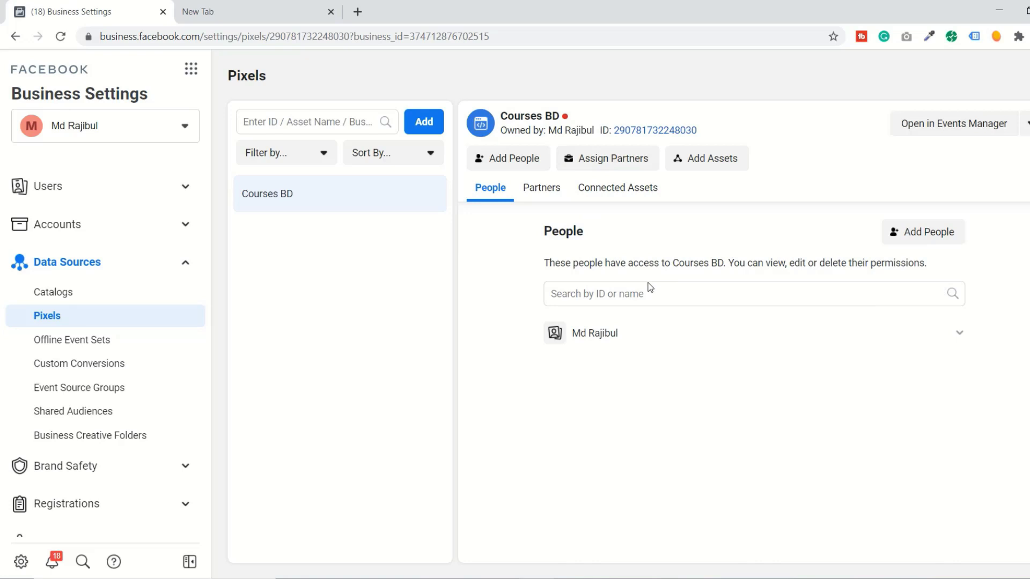
click(185, 265)
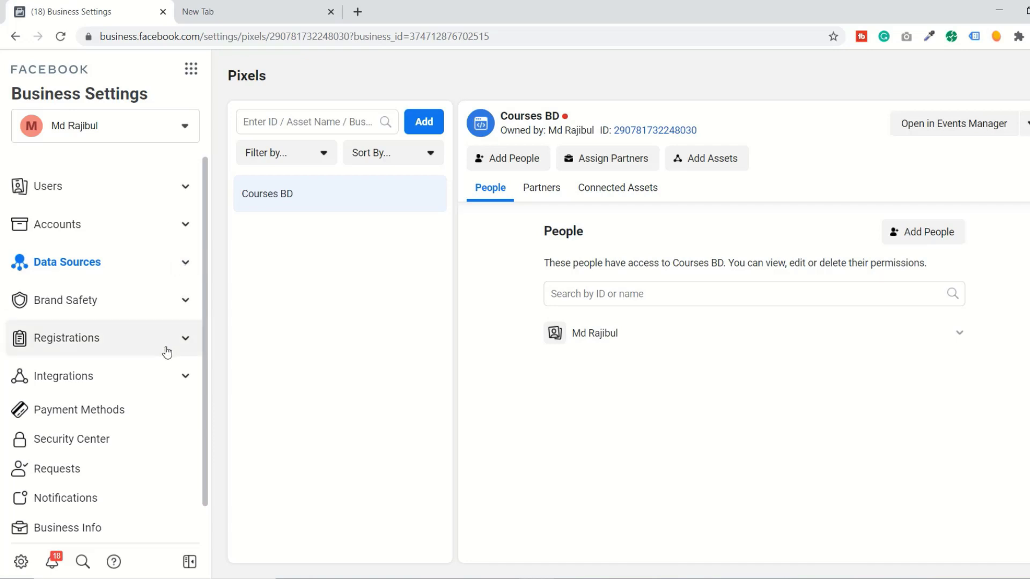
Step: Look through the Brand Safety entries, and examine the Two-Factor Authentication settings in the Security Center
click(174, 303)
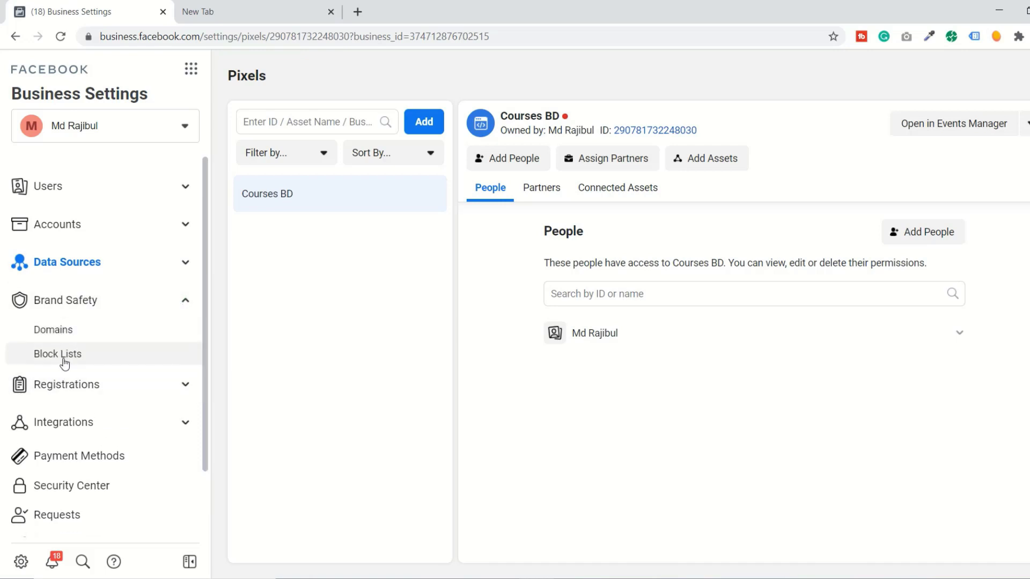
click(190, 301)
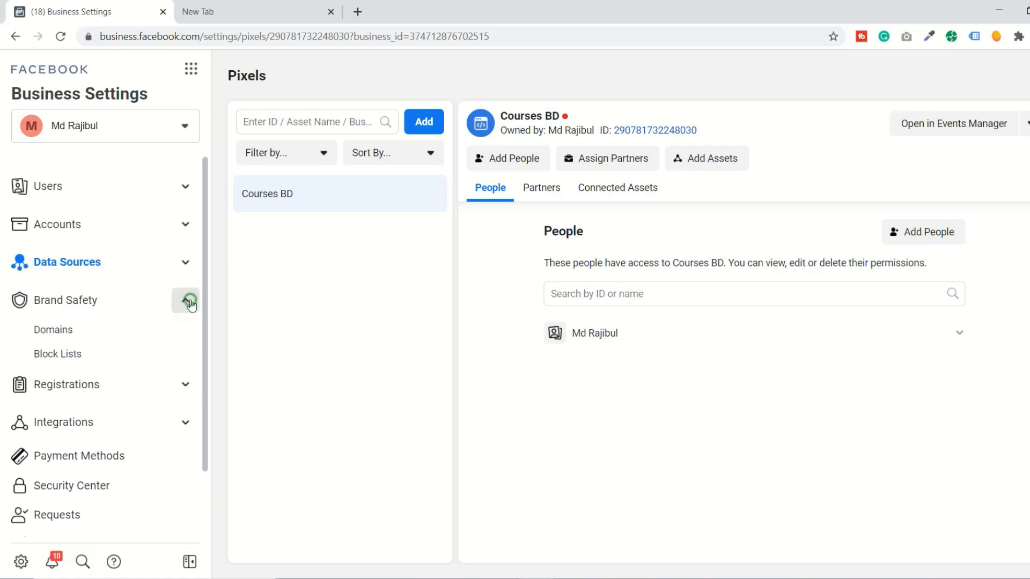
scroll(186, 304, down, 1)
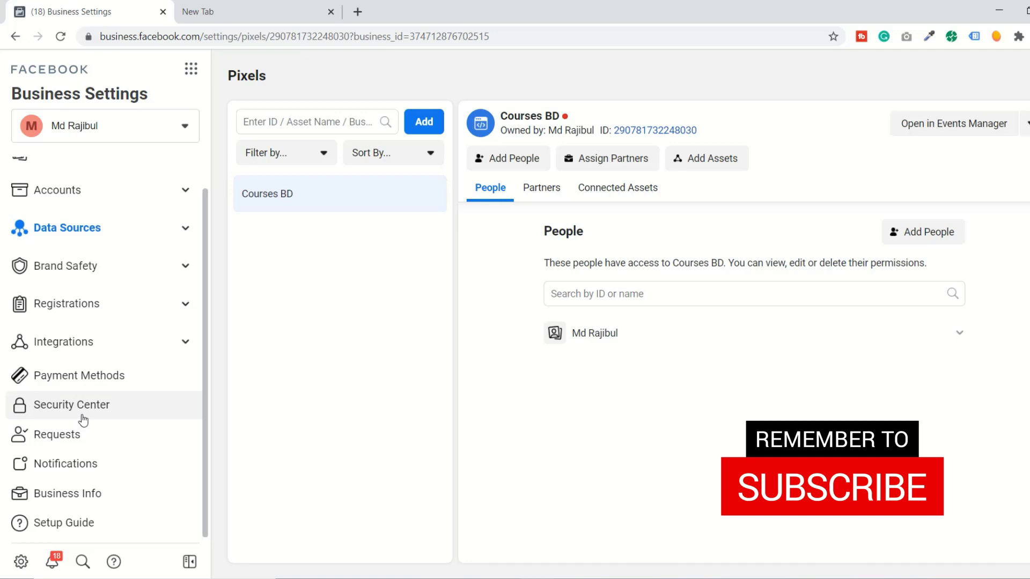
click(69, 405)
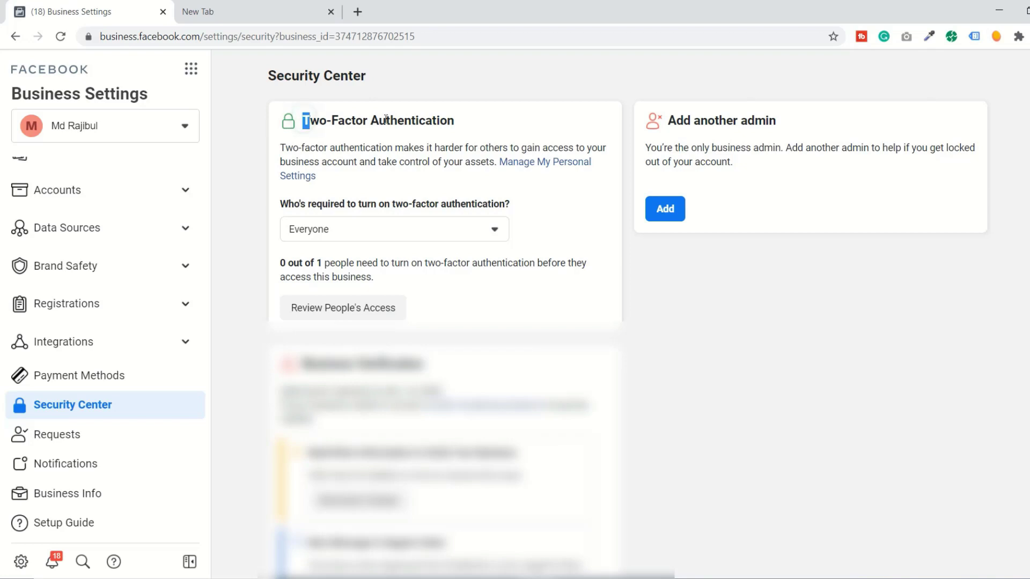
drag(304, 119, 459, 124)
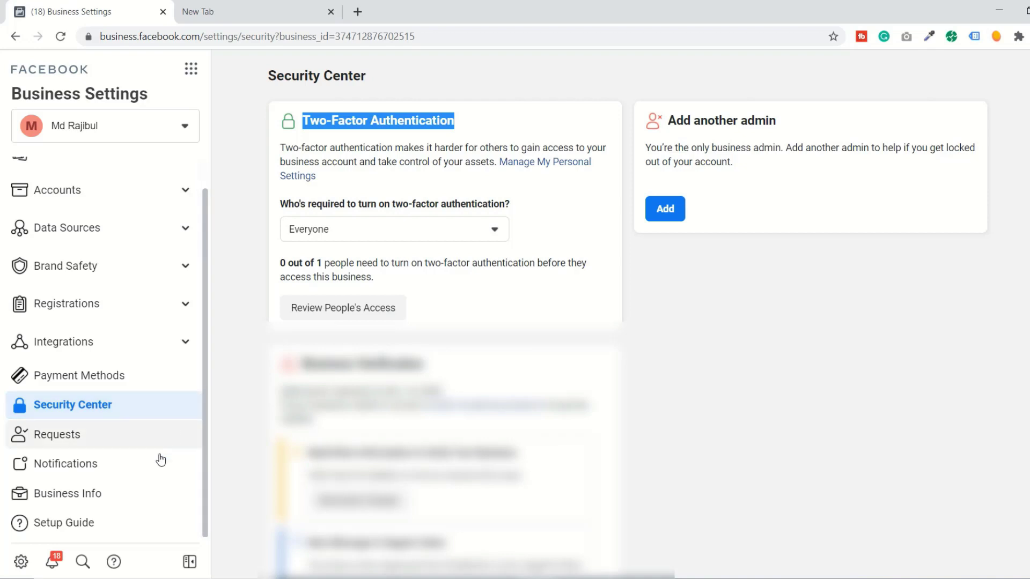
Step: Examine the Business Info details, and return to the People list under Users
click(62, 500)
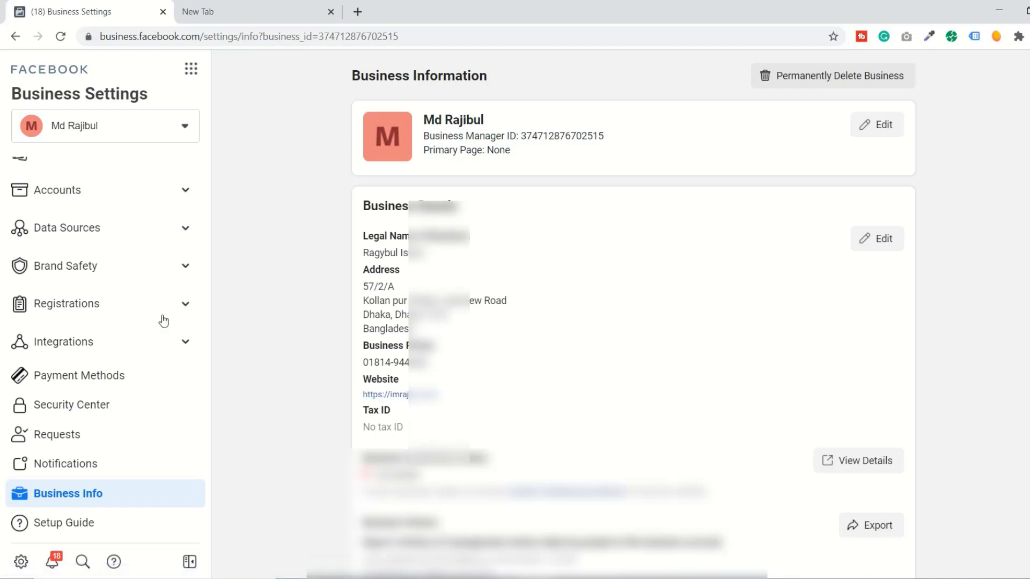
scroll(115, 224, up, 1)
click(74, 189)
click(55, 216)
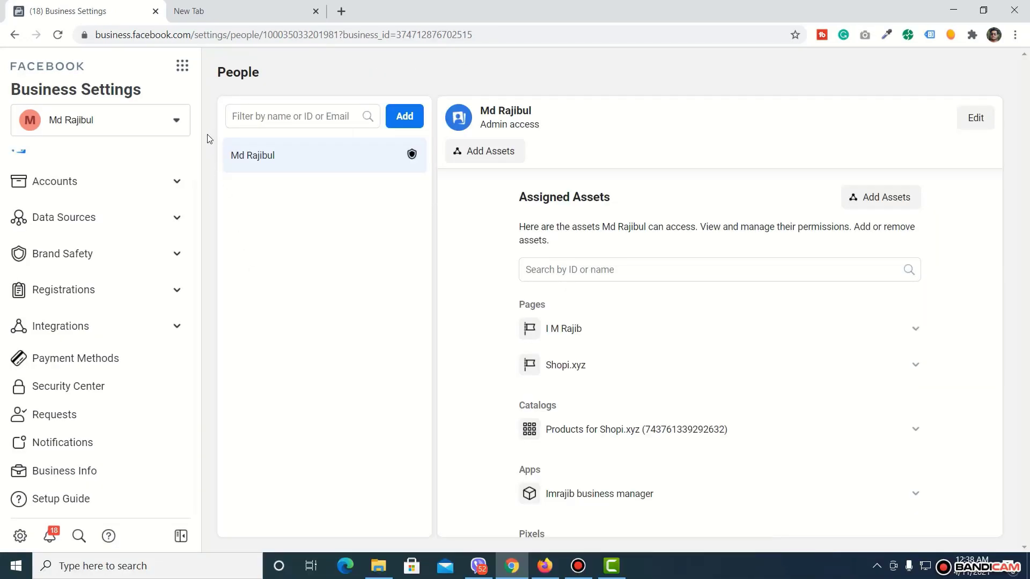
Step: Examine the list of all business tools, from the shortcuts and Manage Business through Advertise, Analyze and Report, and Engage Customers
click(182, 68)
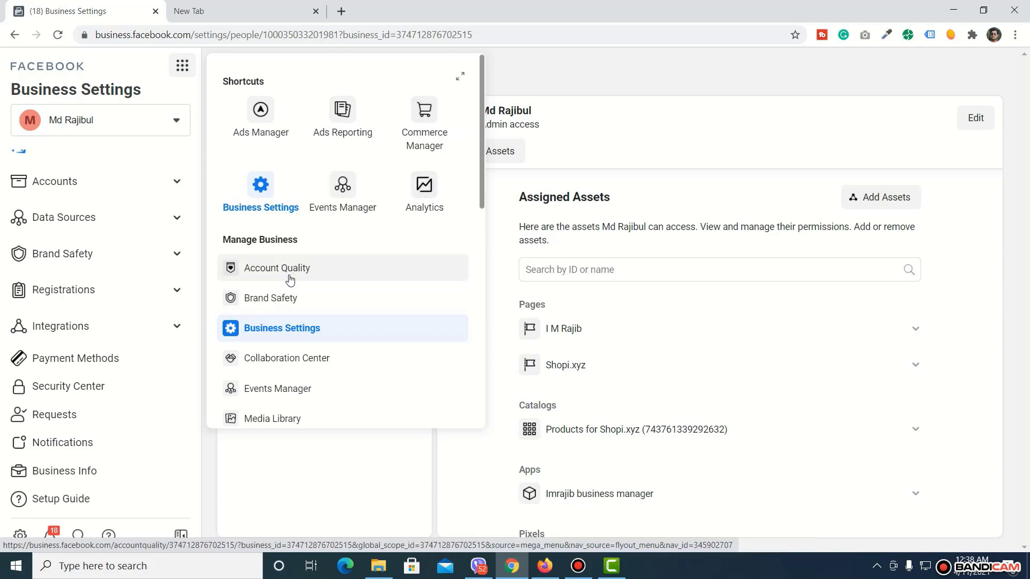
scroll(295, 284, down, 3)
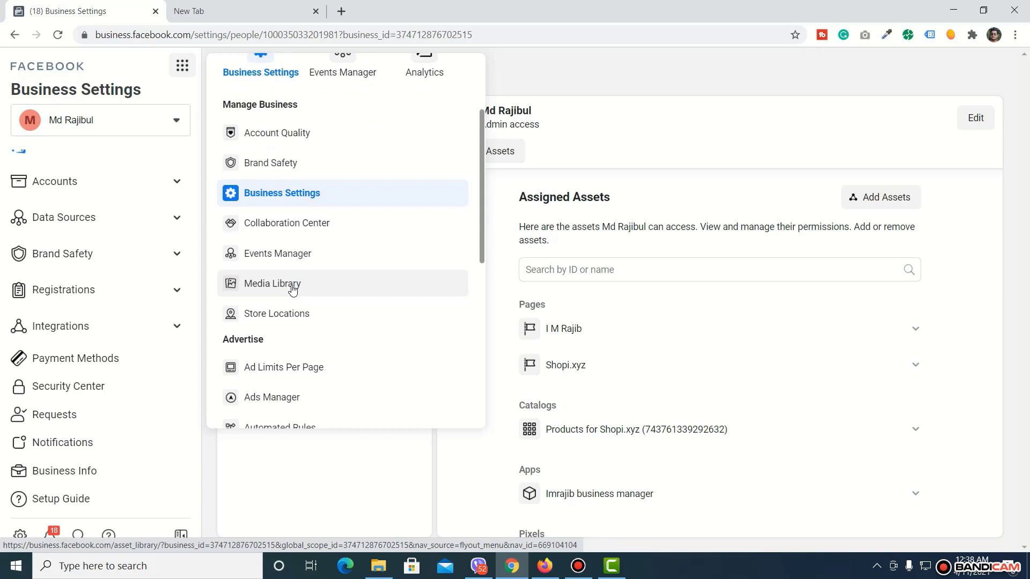
scroll(292, 289, down, 4)
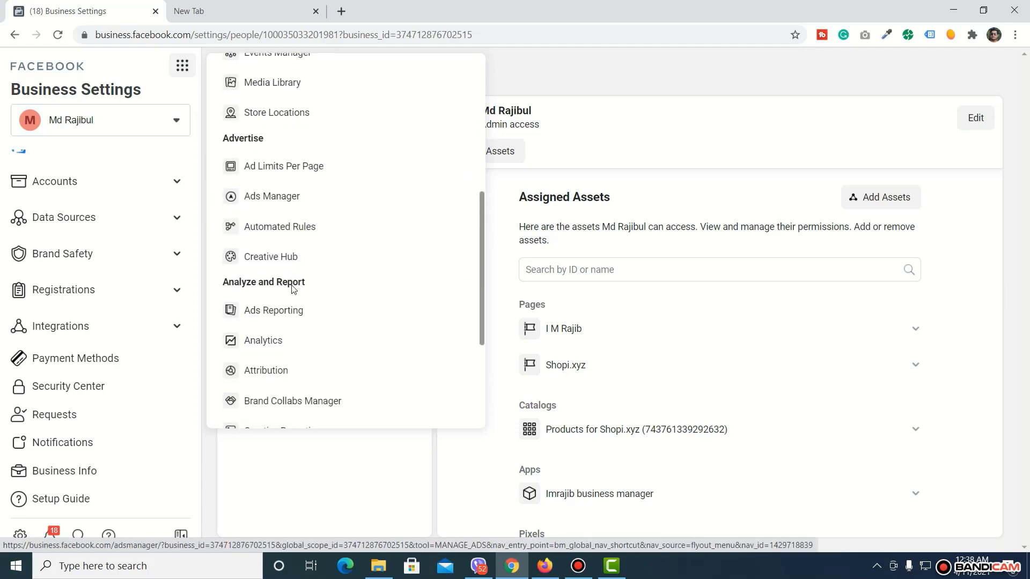
scroll(294, 289, down, 1)
scroll(292, 291, down, 2)
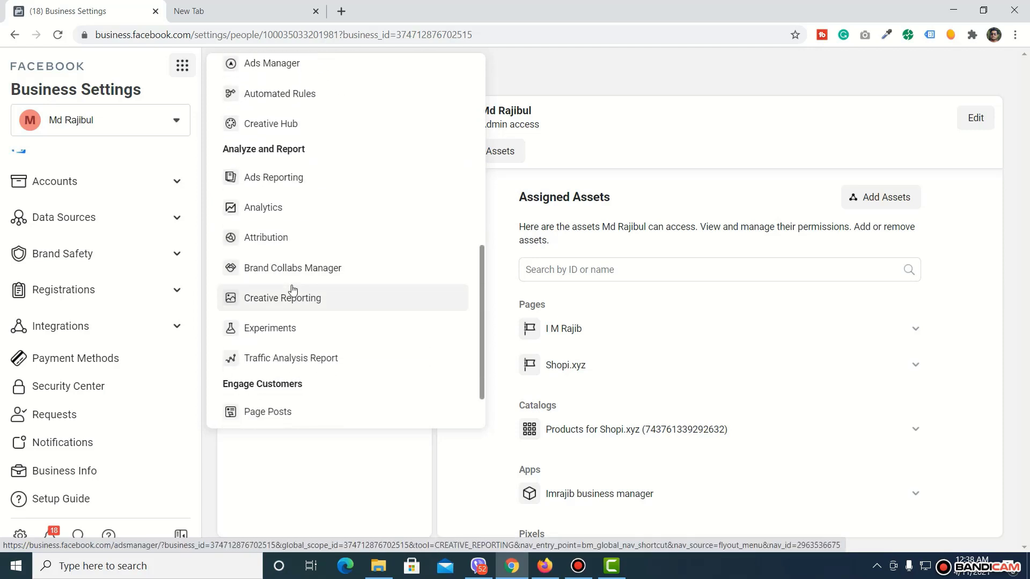
scroll(293, 290, up, 10)
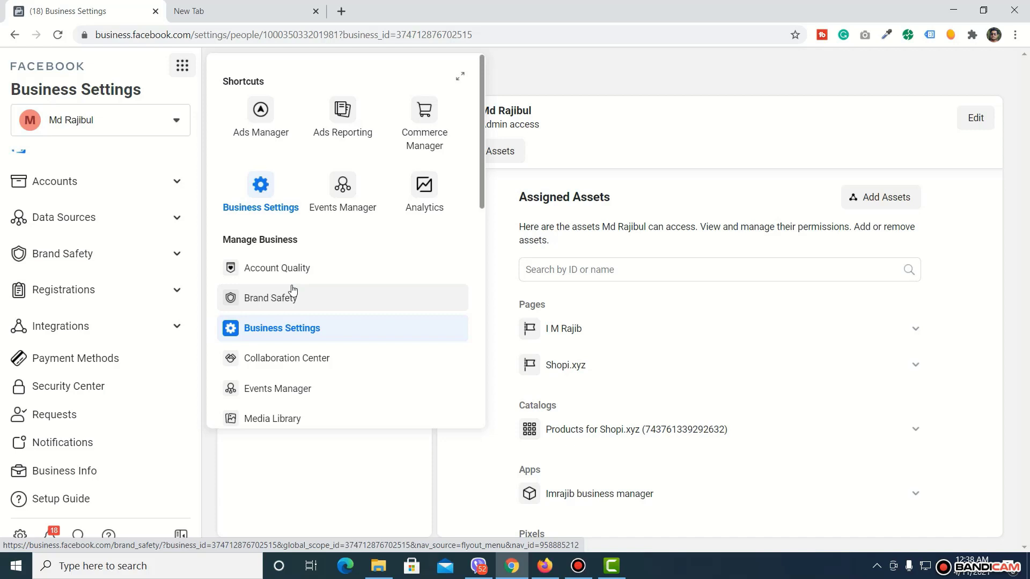
scroll(137, 277, up, 3)
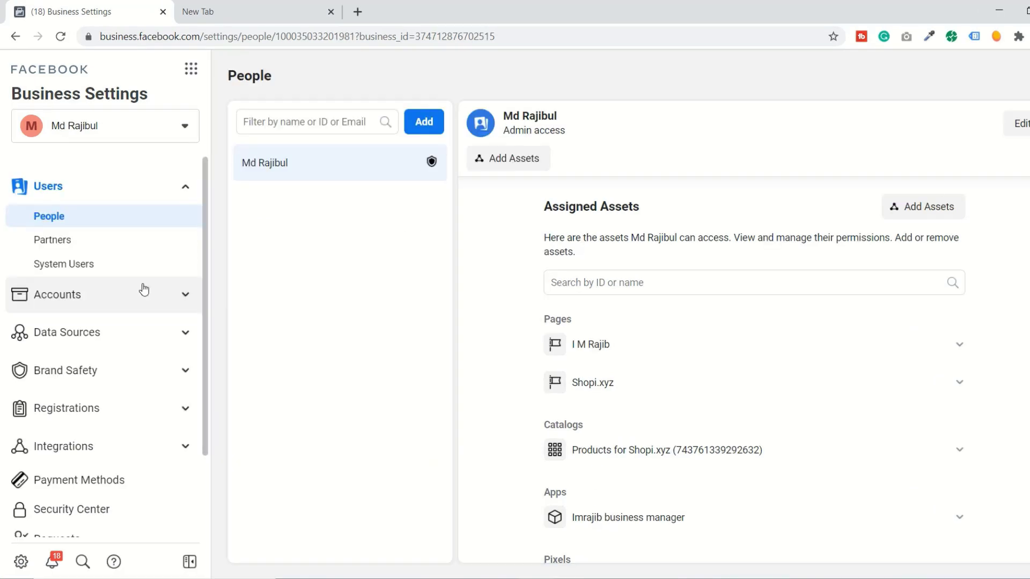